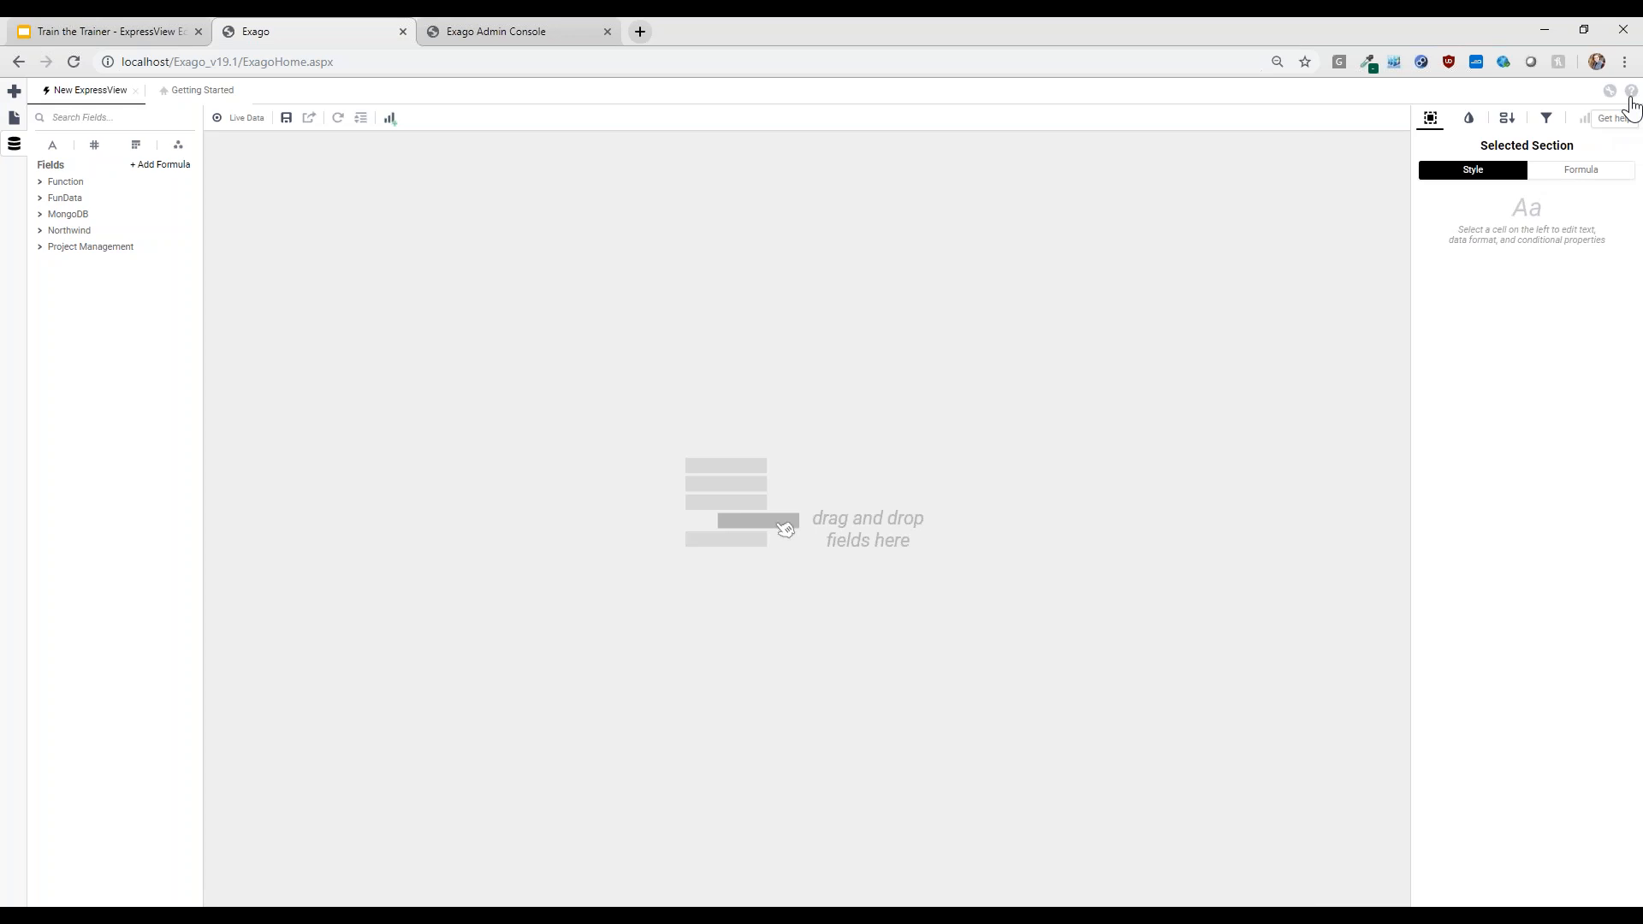
# Open the ExpressView help page for reading and close it again.
pyautogui.click(1630, 95)
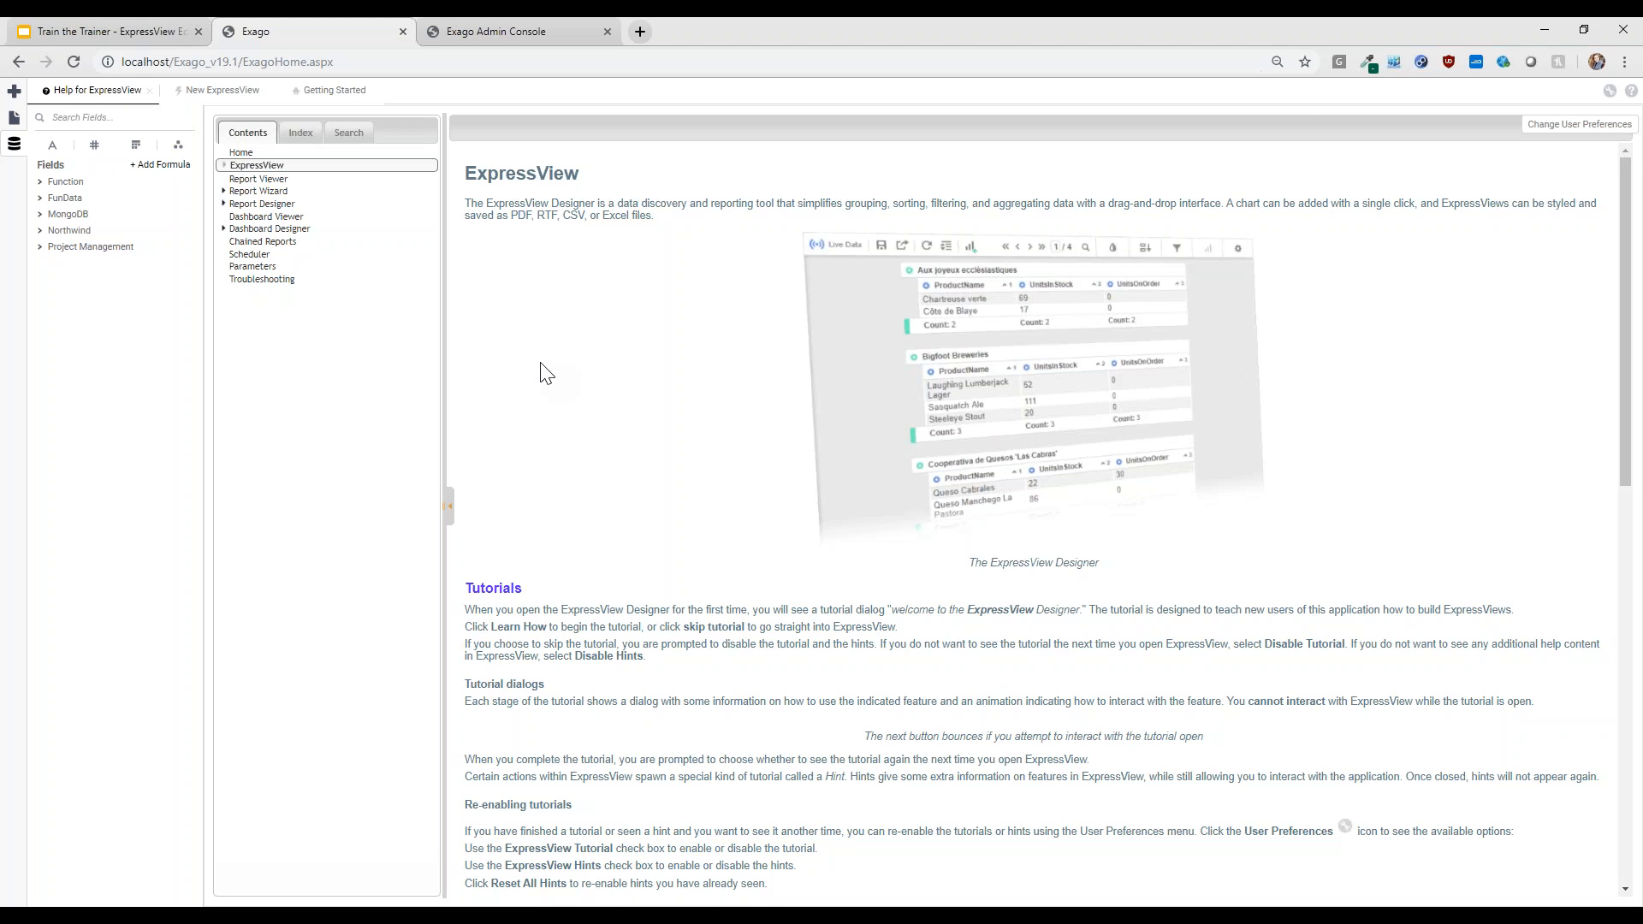
pyautogui.click(149, 90)
# Search the data fields for "name" and clear the search.
pyautogui.click(95, 117)
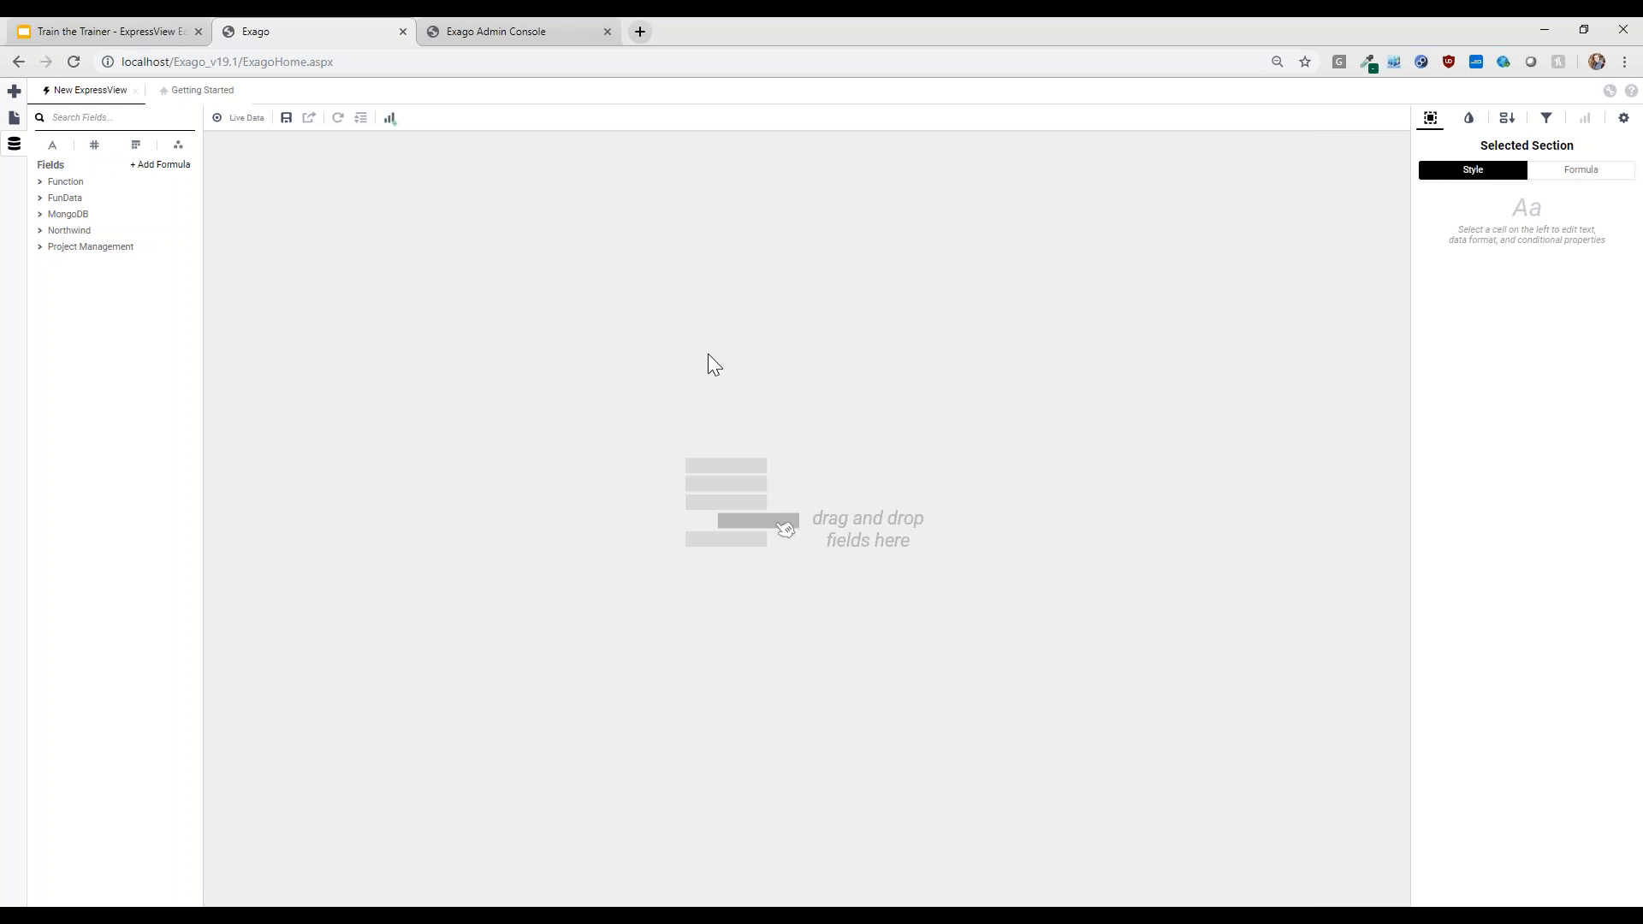
pyautogui.write('name')
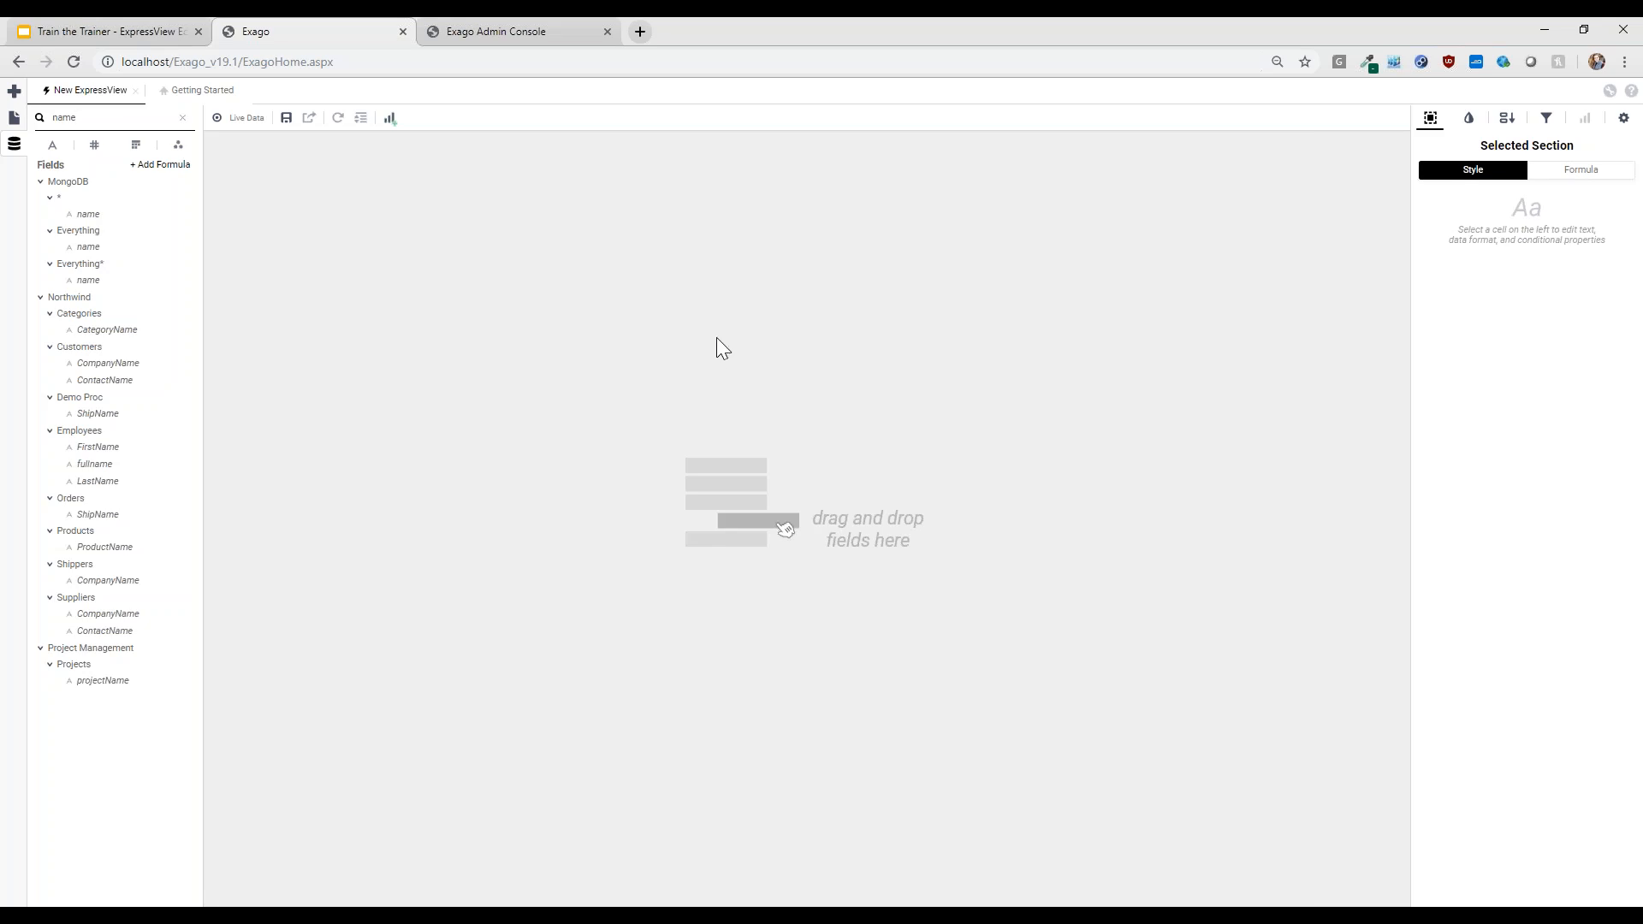
pyautogui.click(182, 117)
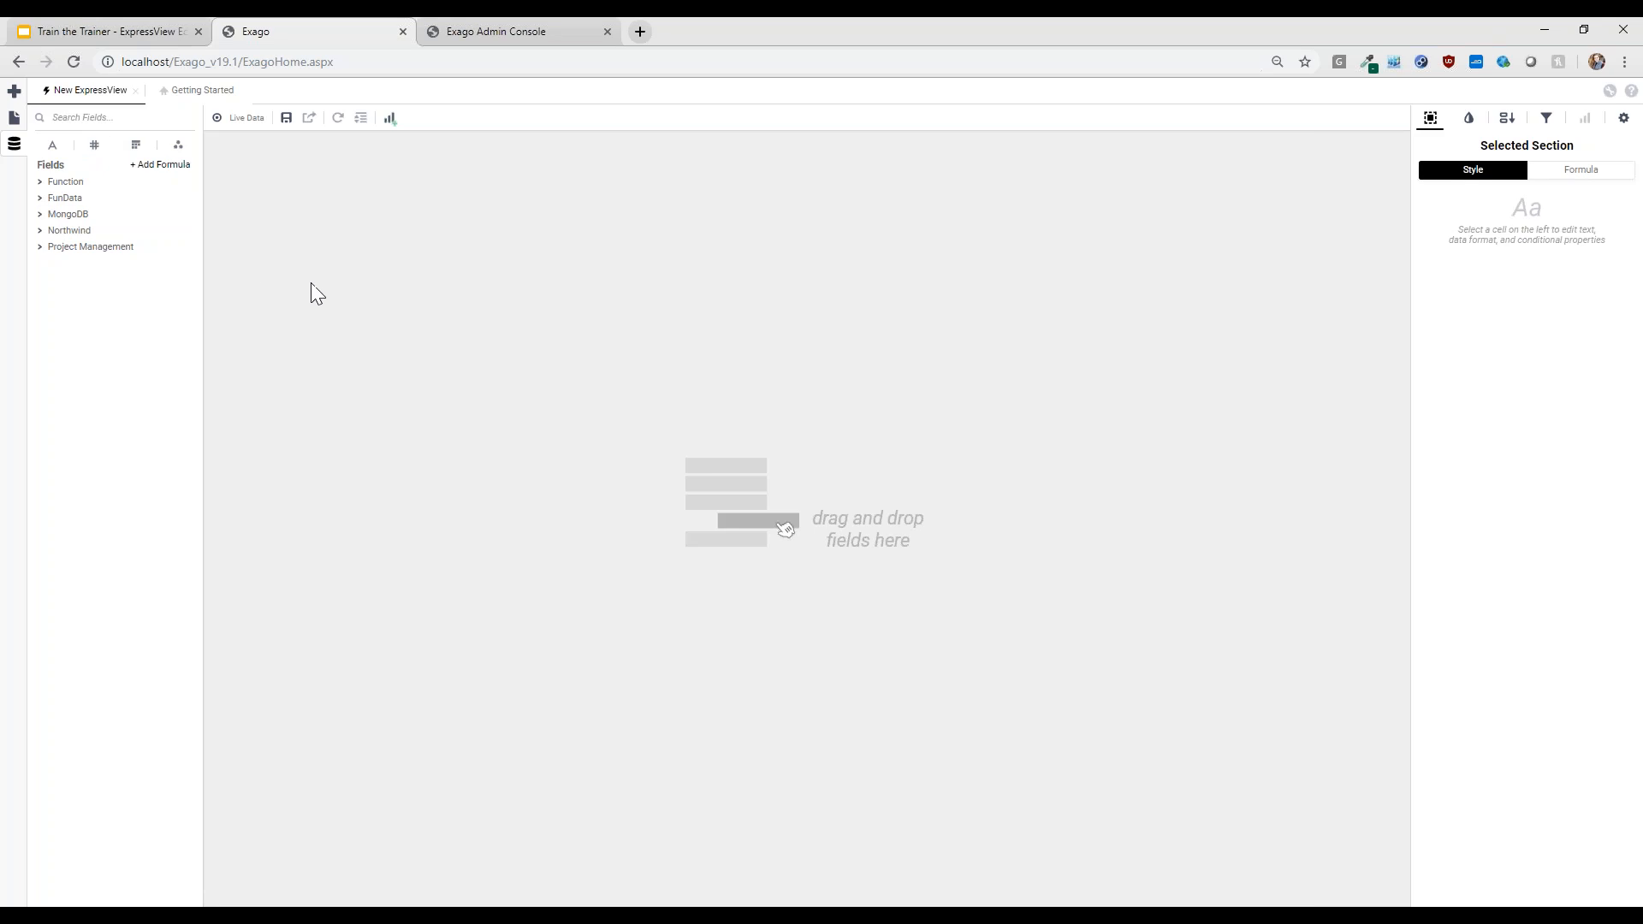
# Switch to the Google Slides presentation to show the "Build Value" slide, and return to Exago.
pyautogui.click(111, 31)
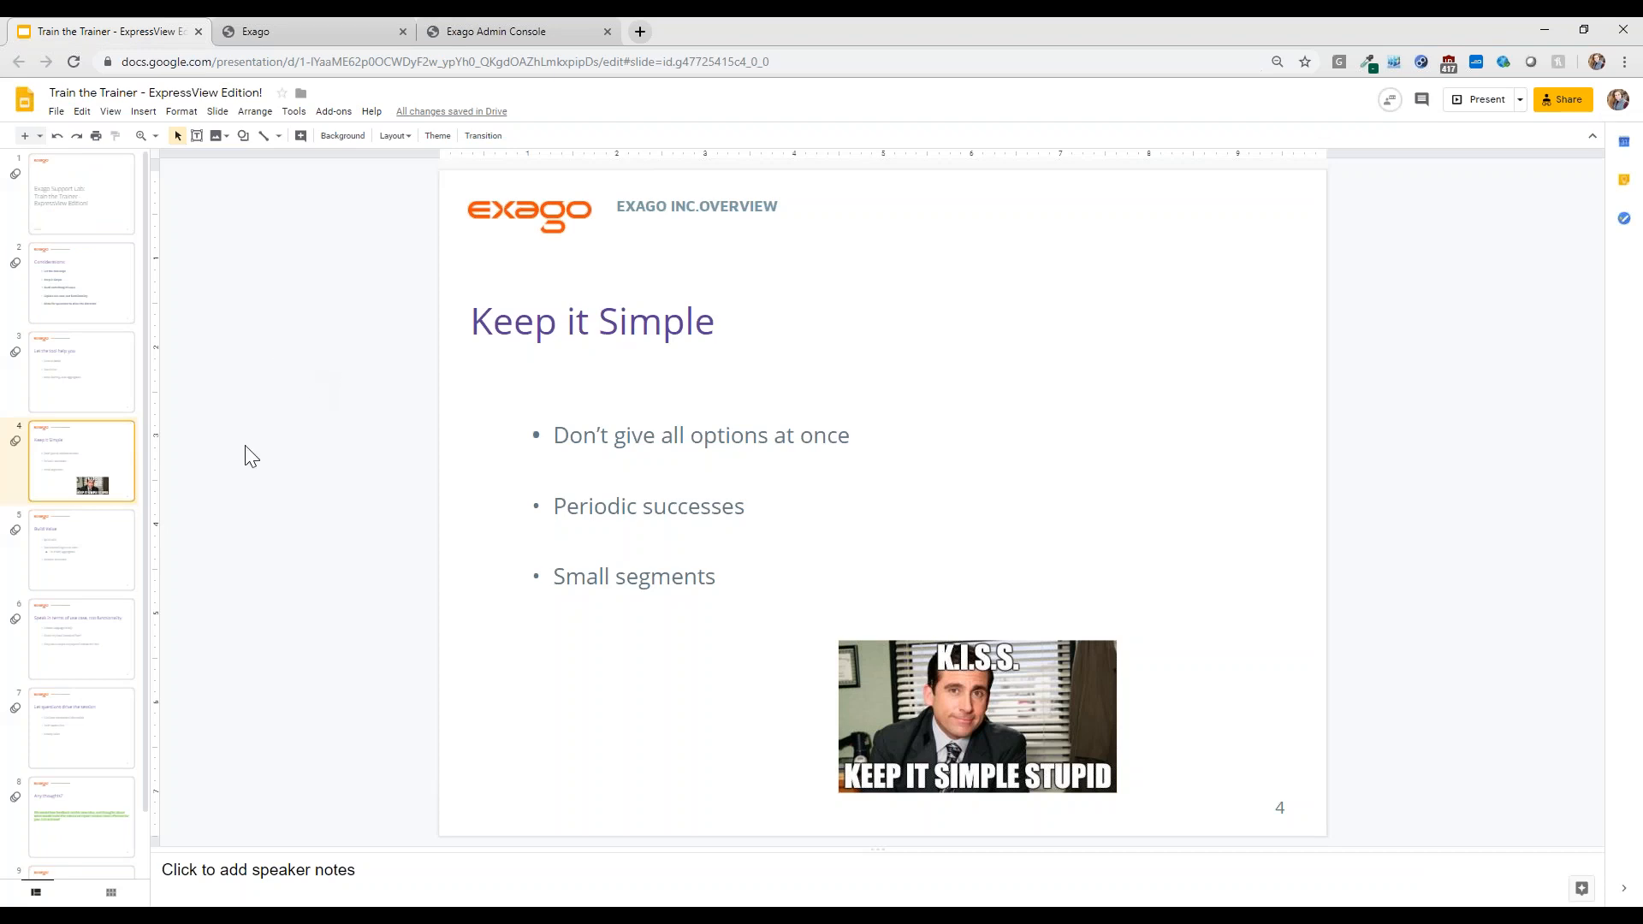
pyautogui.click(105, 544)
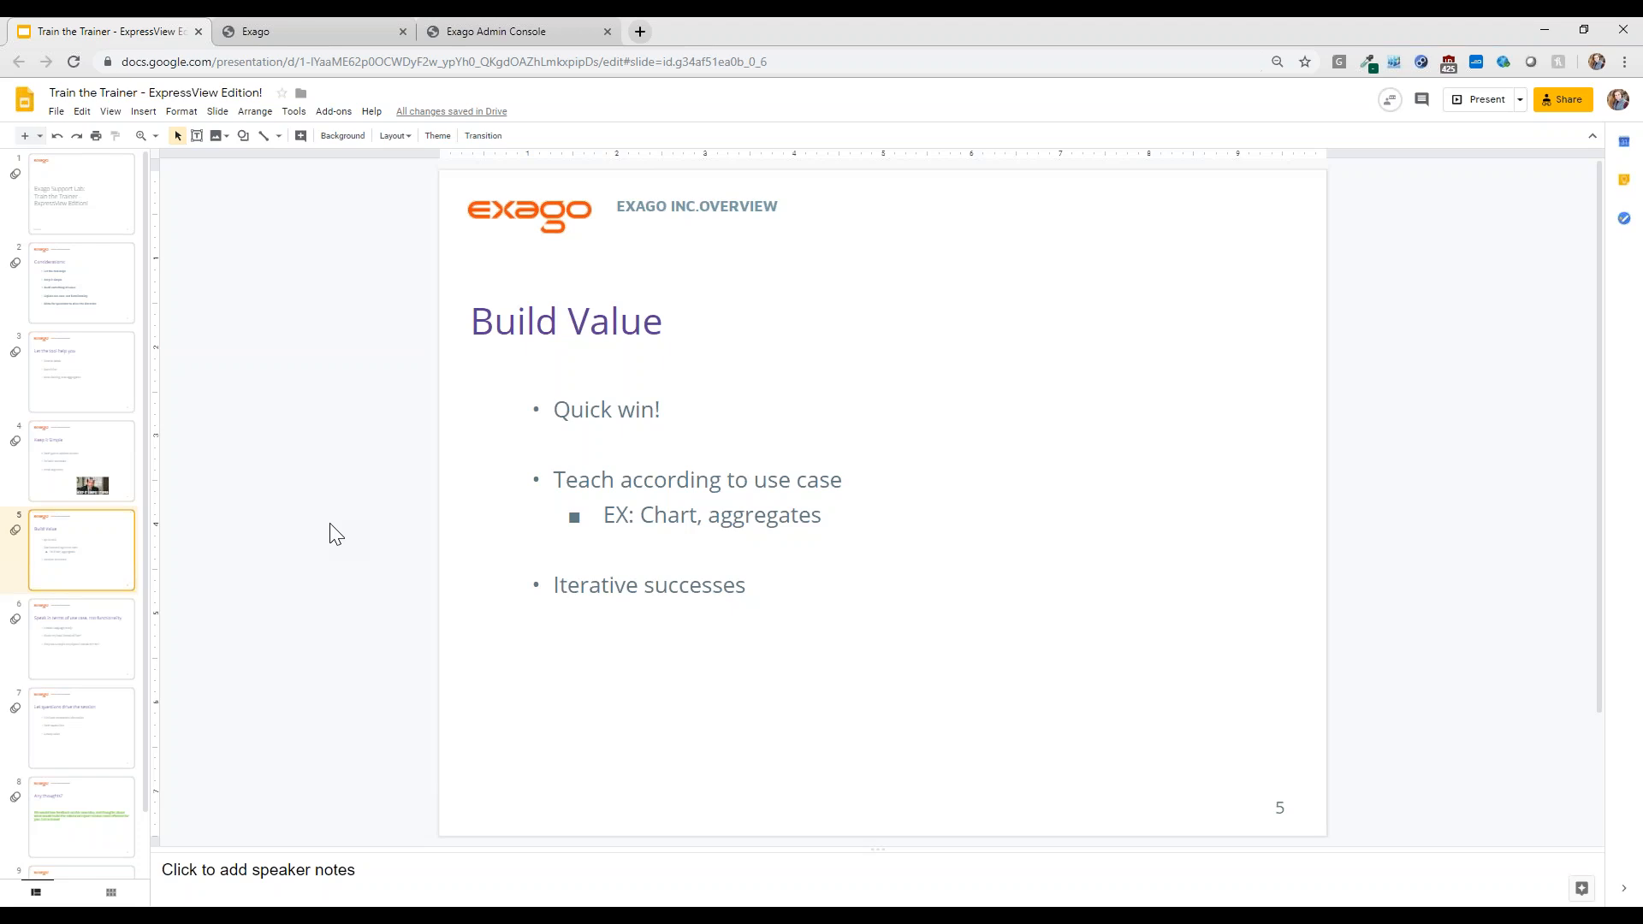
pyautogui.hotkey('ctrl', 'Tab')
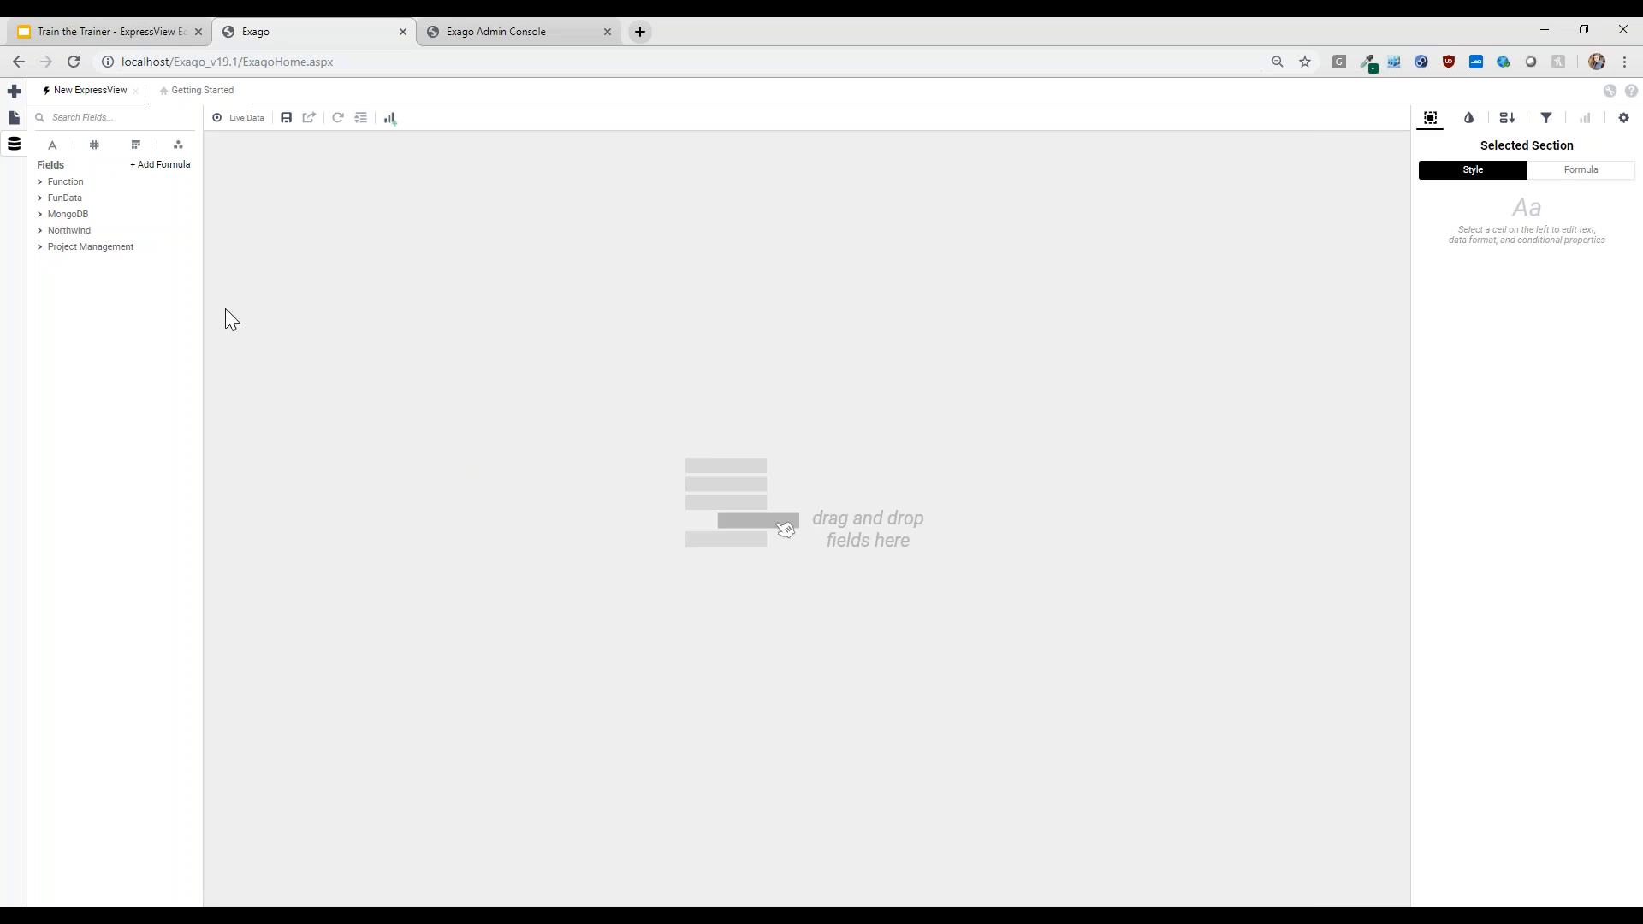
# Search the fields for "last" and add the Northwind Employees LastName field to the ExpressView.
pyautogui.click(67, 230)
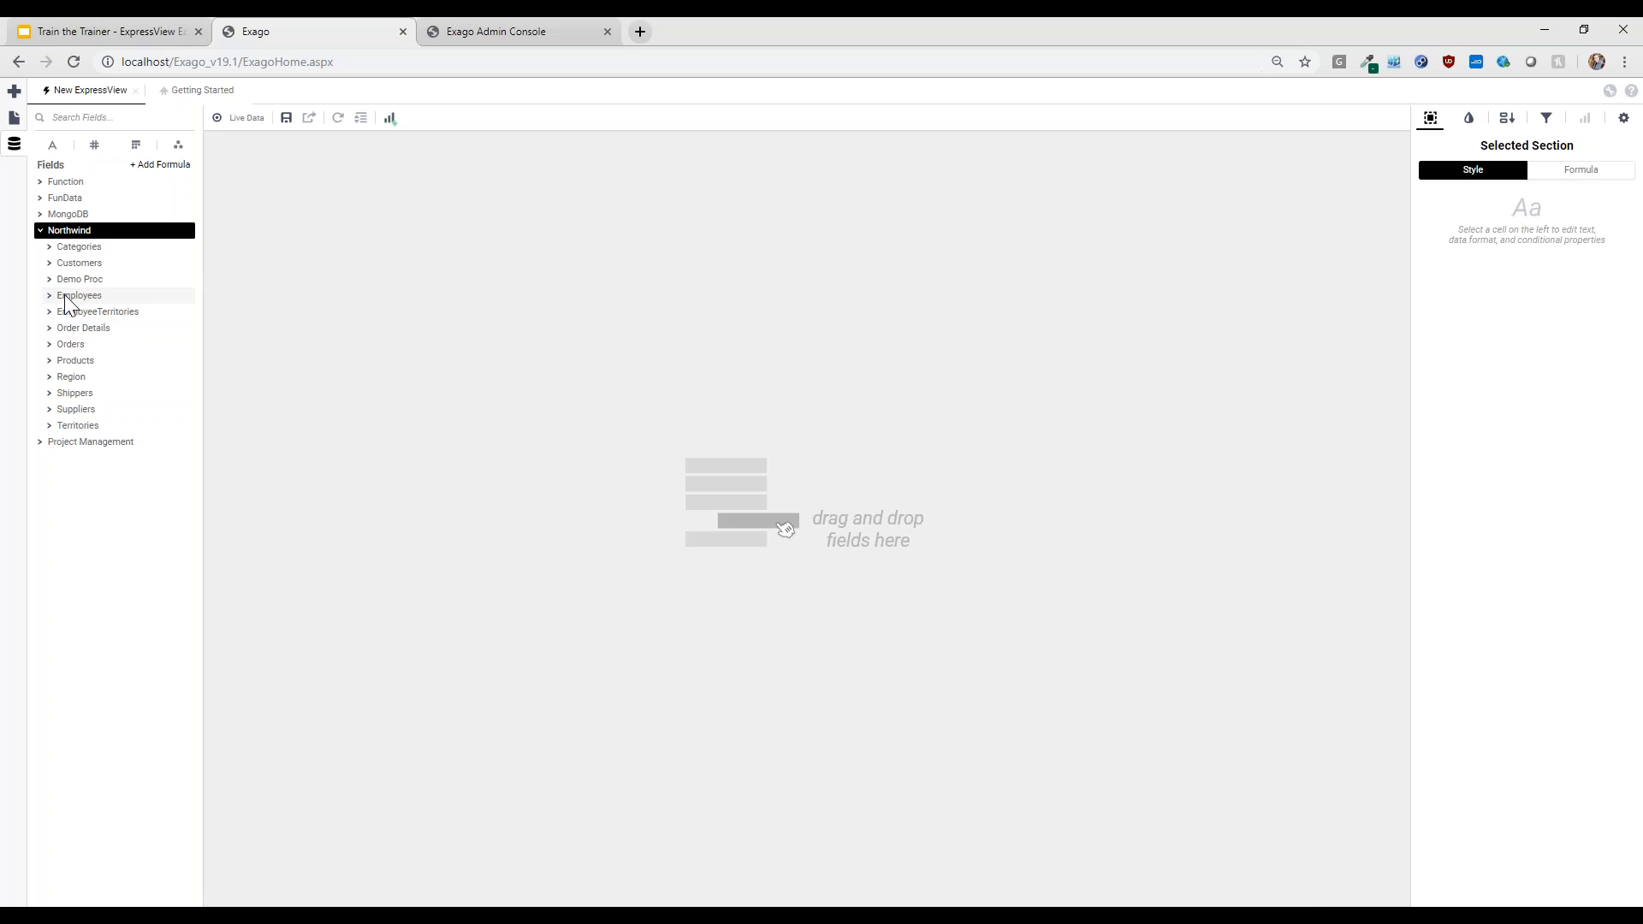
pyautogui.click(101, 111)
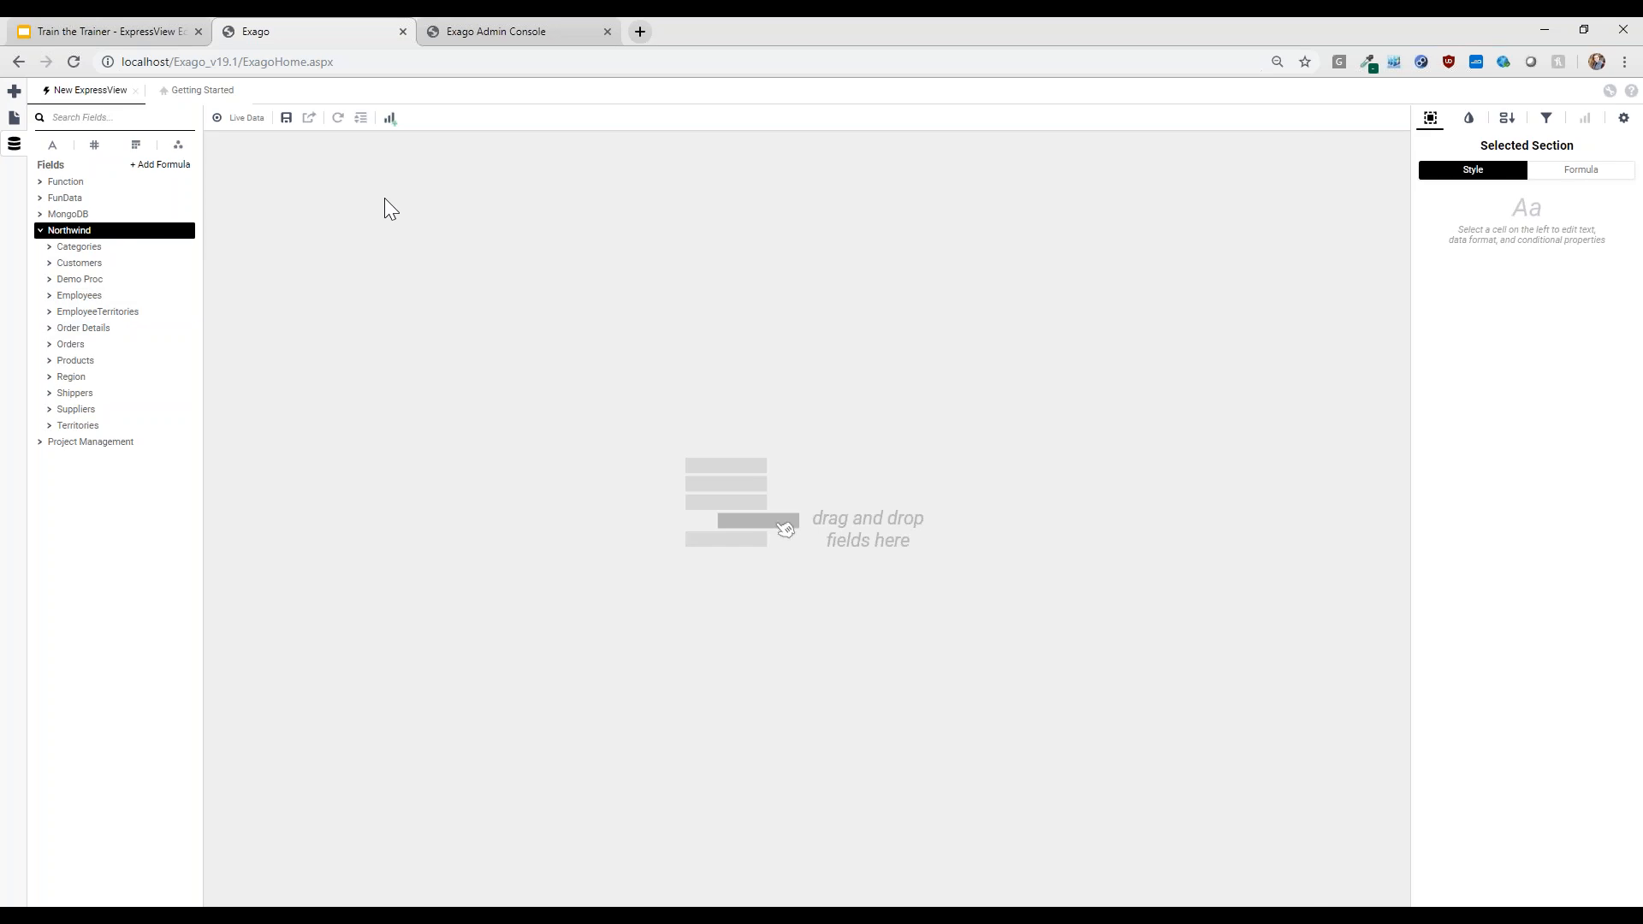
pyautogui.write('last')
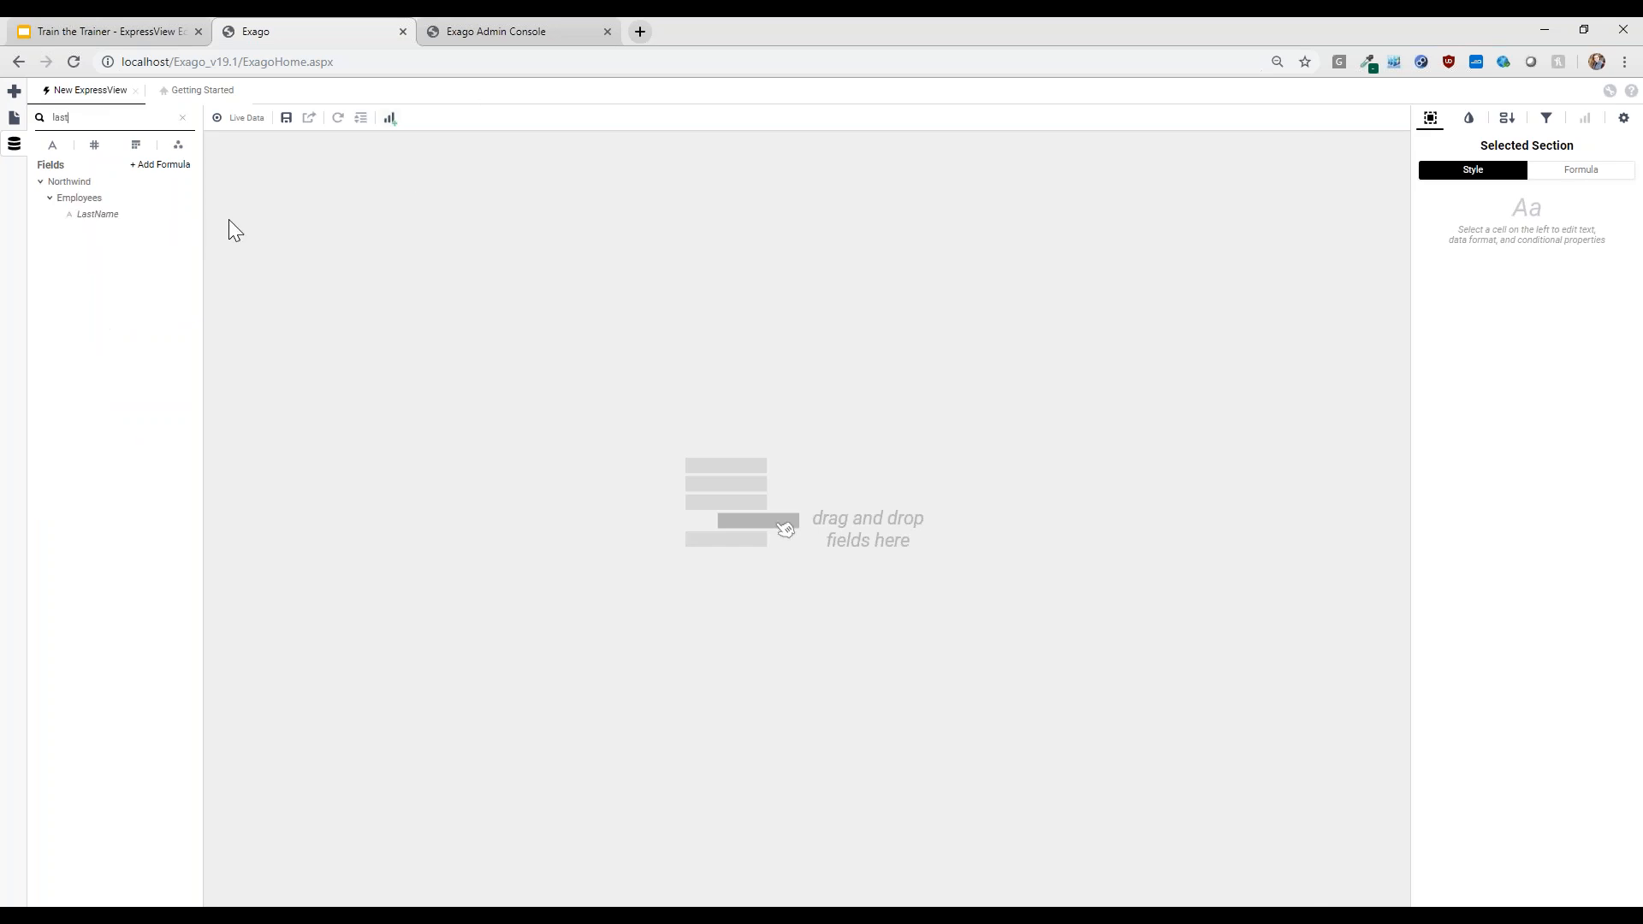
pyautogui.moveTo(116, 221); pyautogui.dragTo(459, 290)
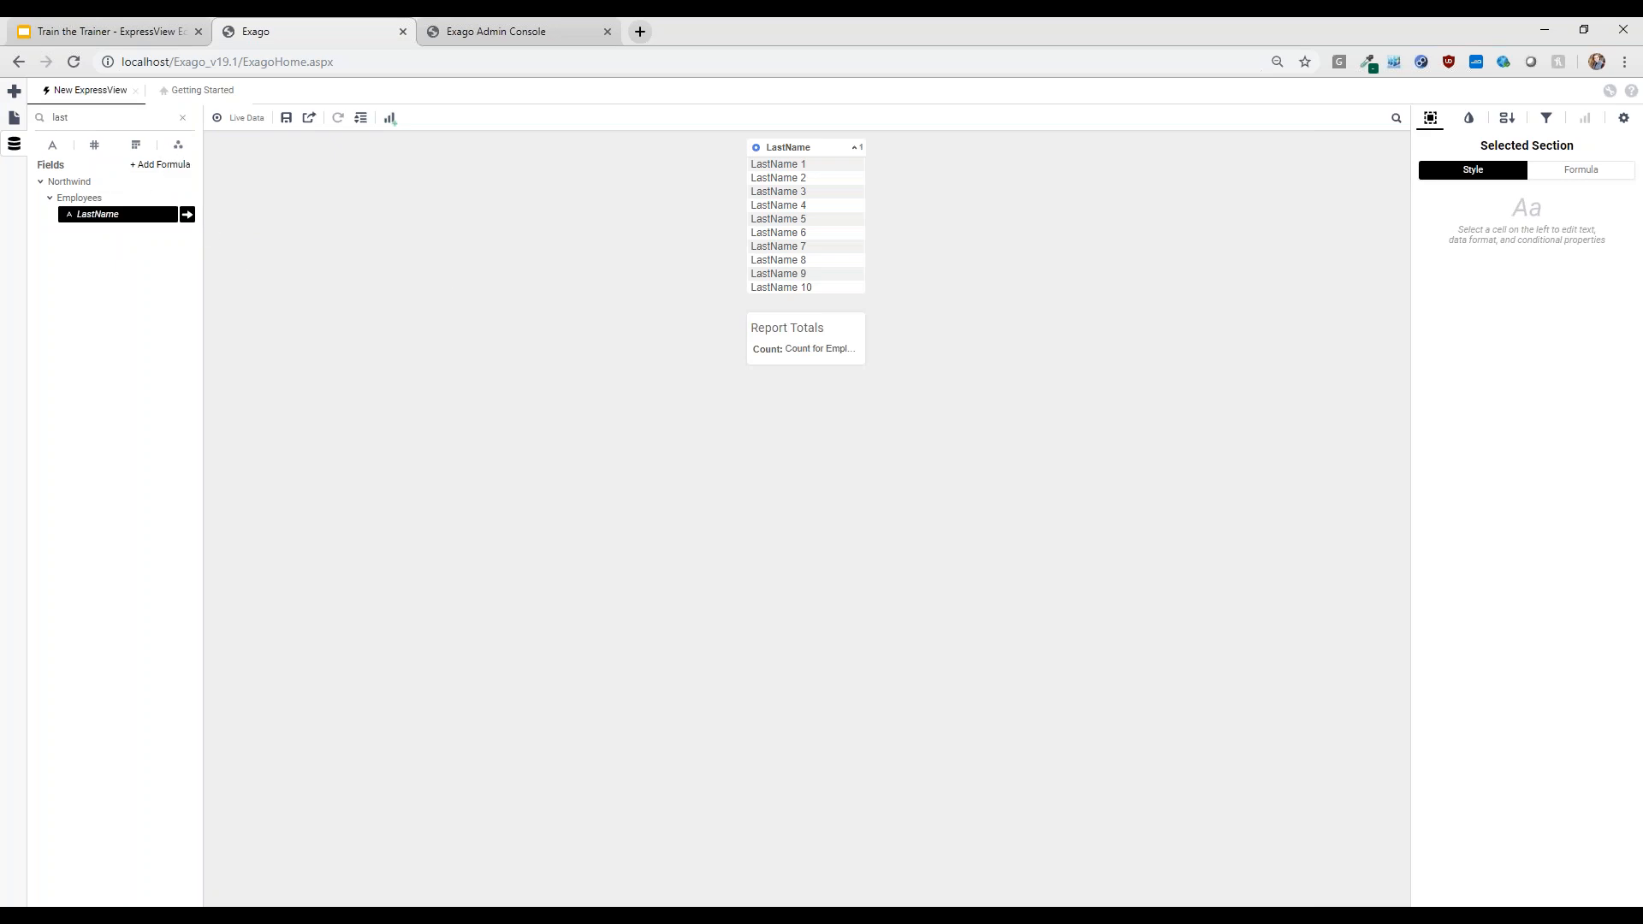
# Search the fields for "revenue" and add Revenue from Northwind Order Details as a column beside LastName.
pyautogui.click(182, 118)
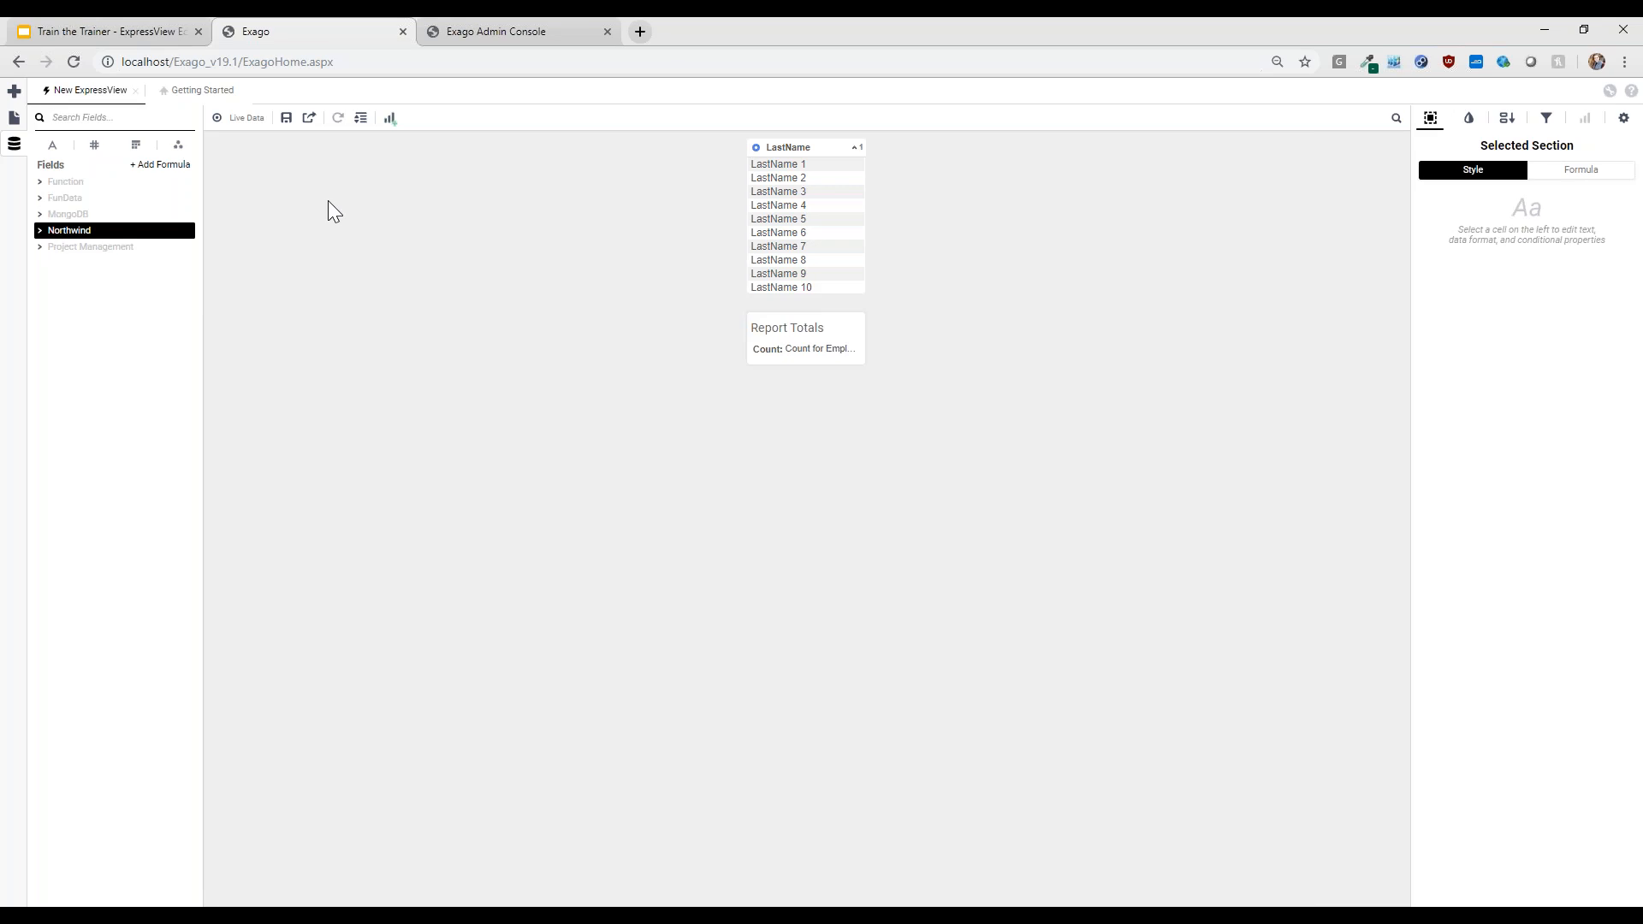
pyautogui.write('revenue')
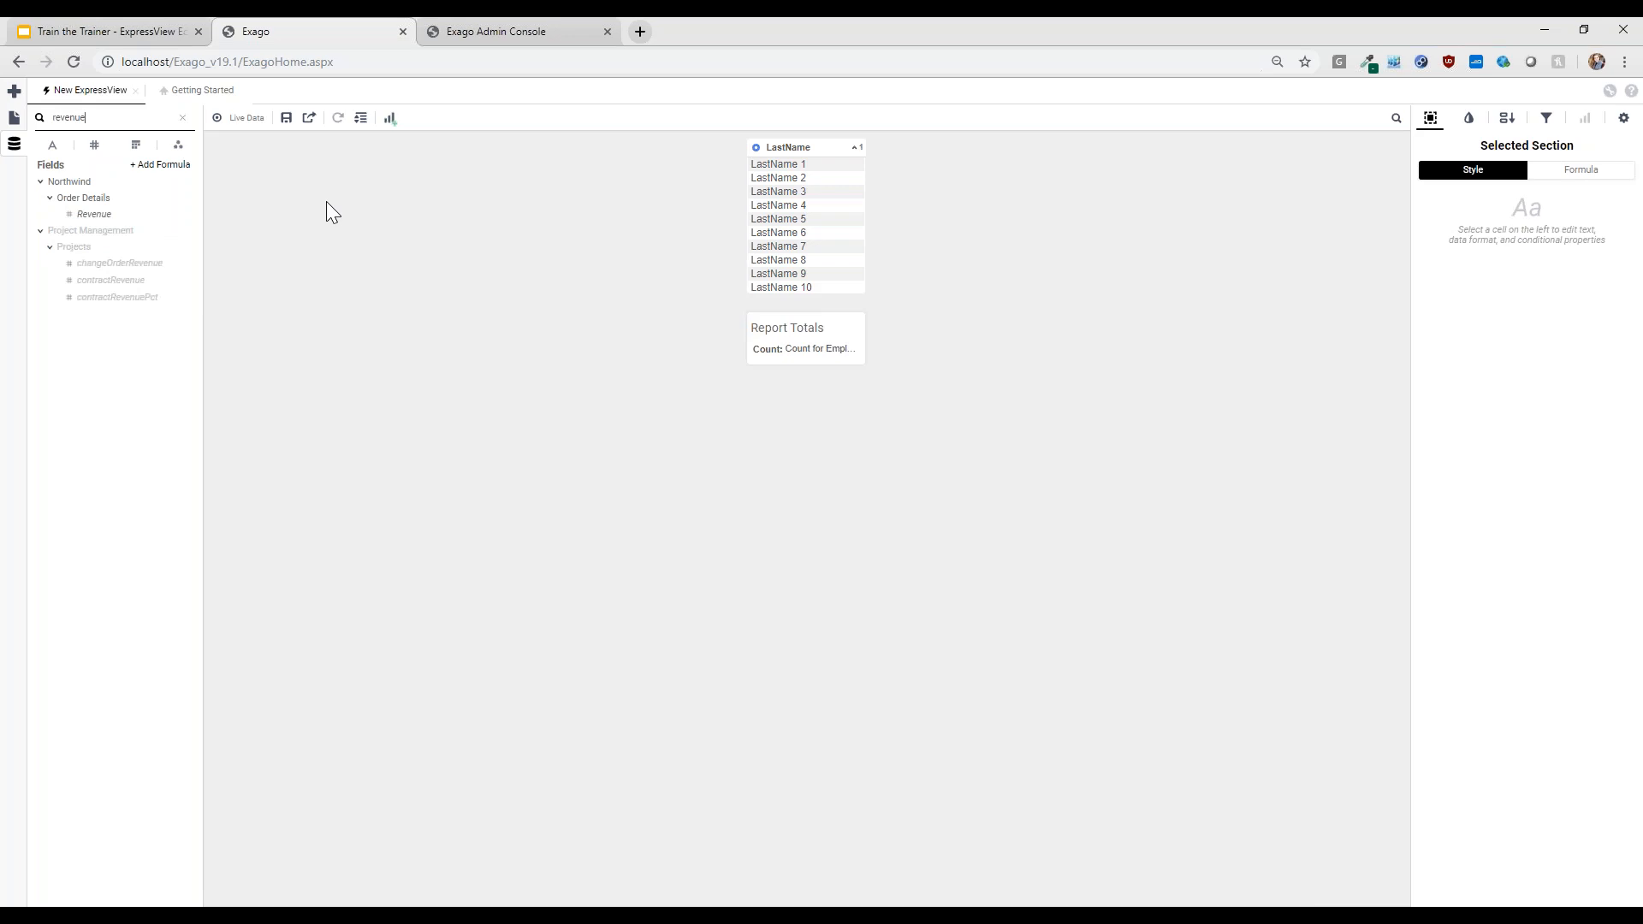
pyautogui.moveTo(91, 215); pyautogui.dragTo(536, 328)
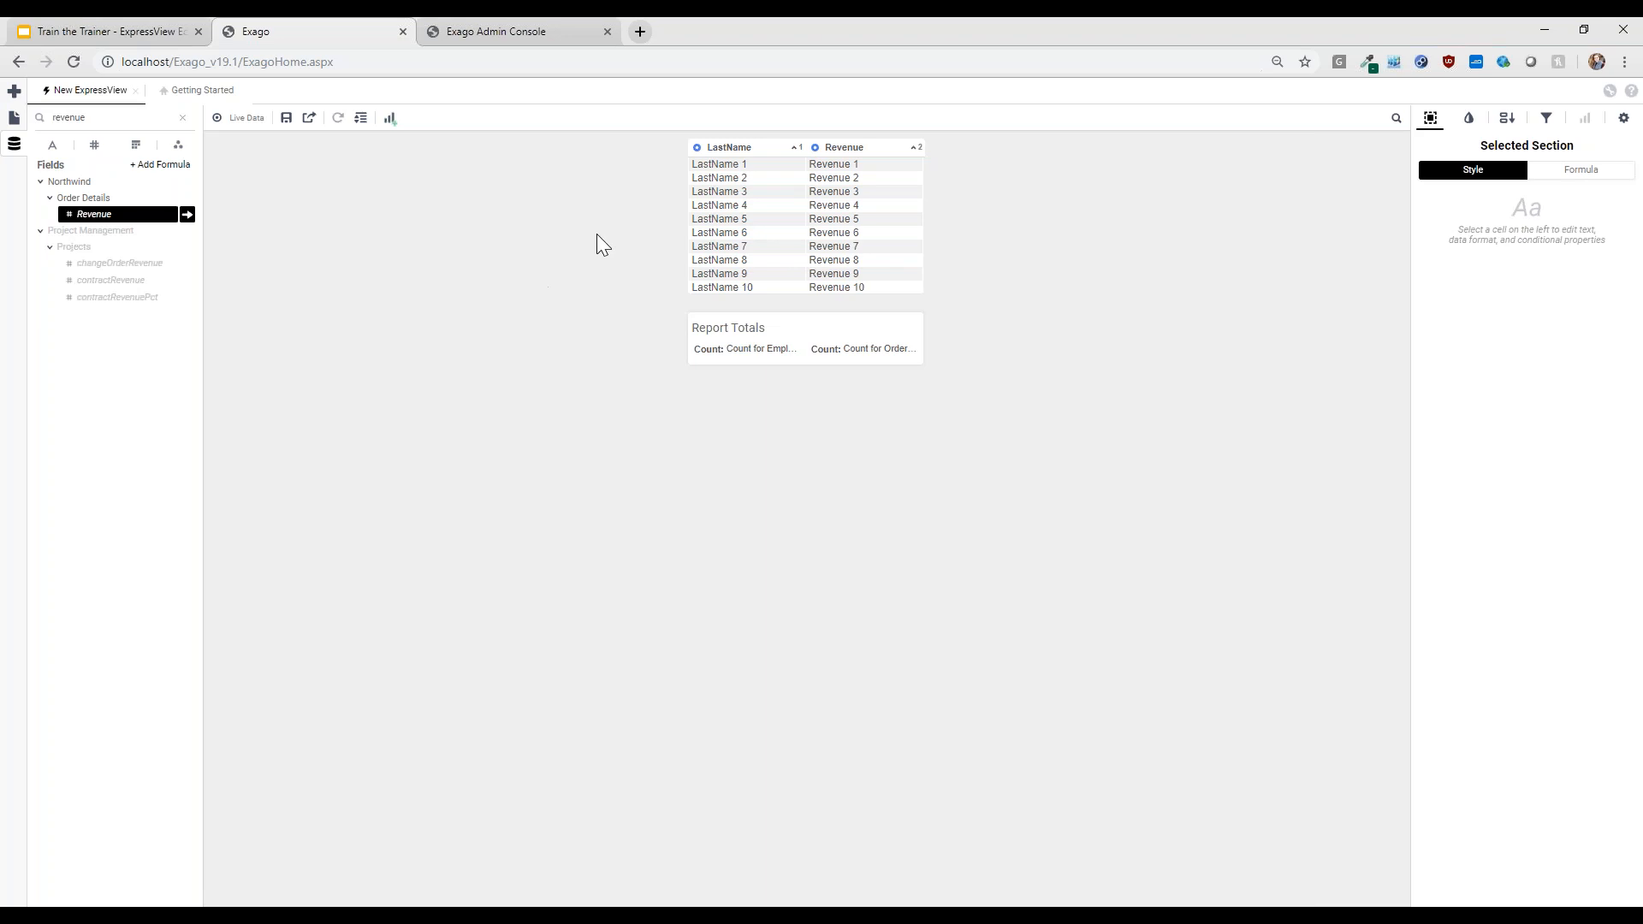
# Group the report by LastName and change the Revenue group footer aggregate to Sum.
pyautogui.click(697, 148)
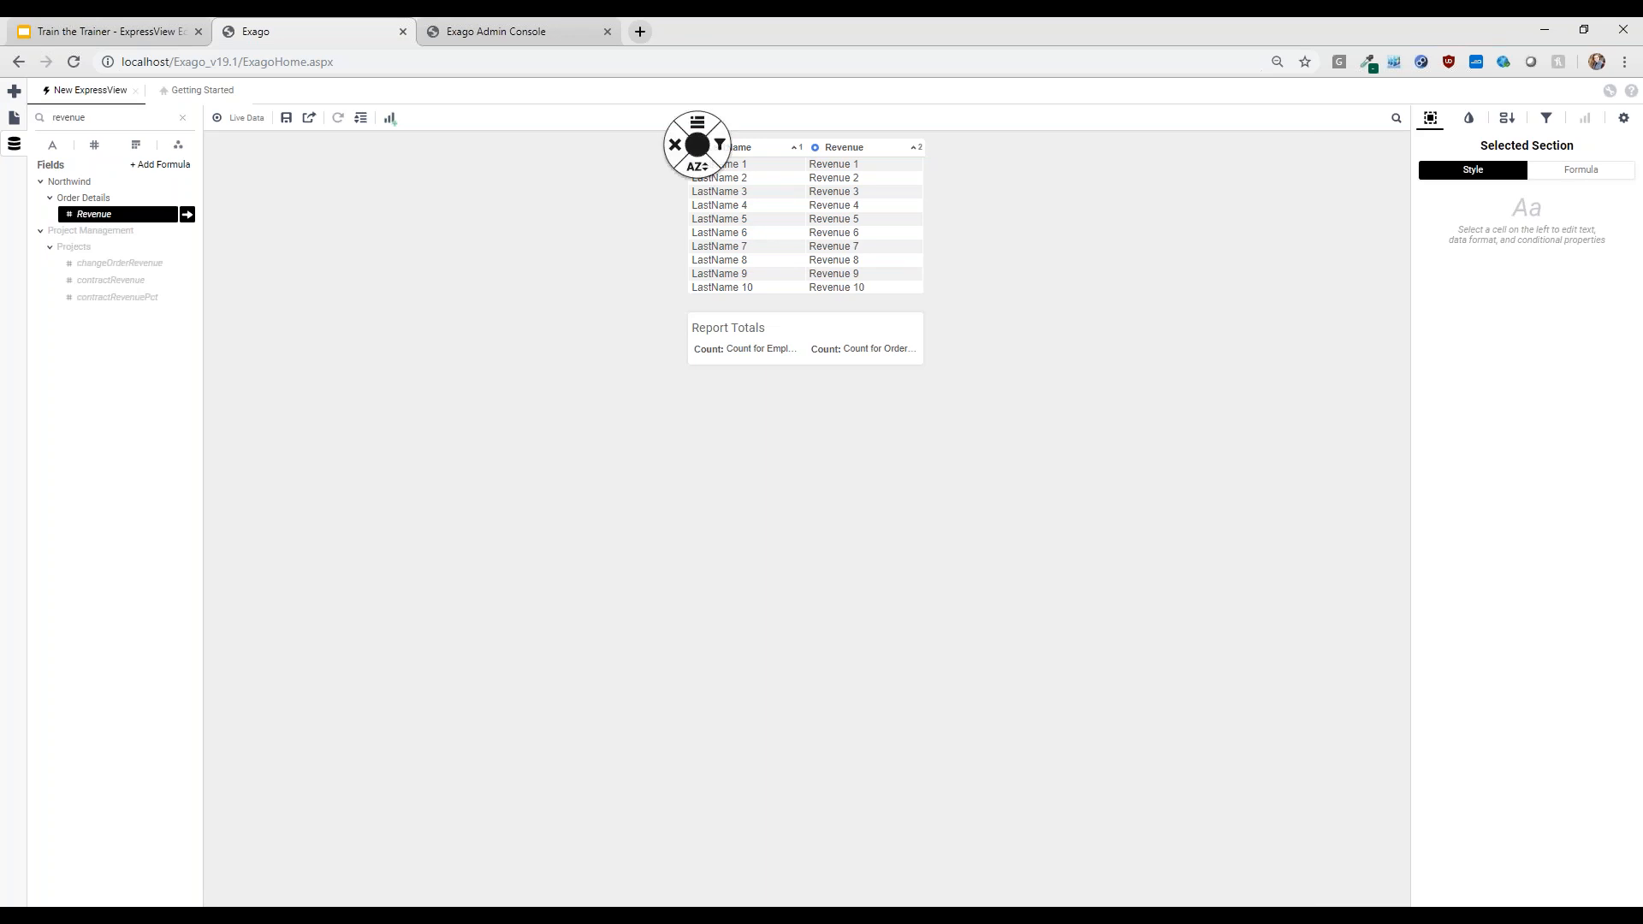
pyautogui.click(698, 118)
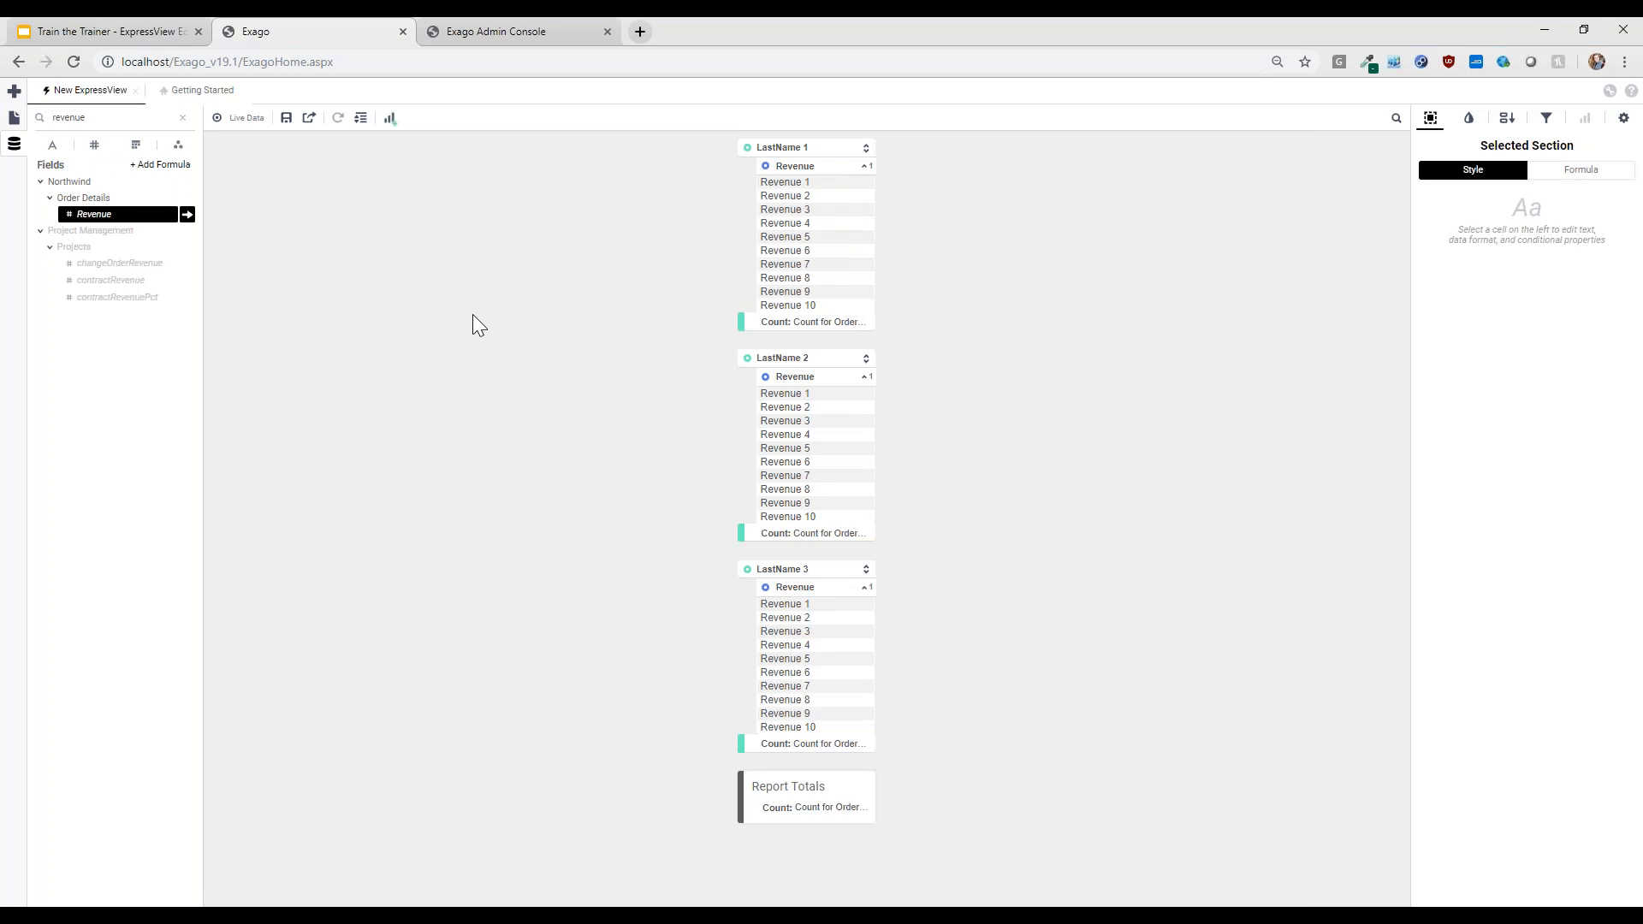
pyautogui.click(863, 325)
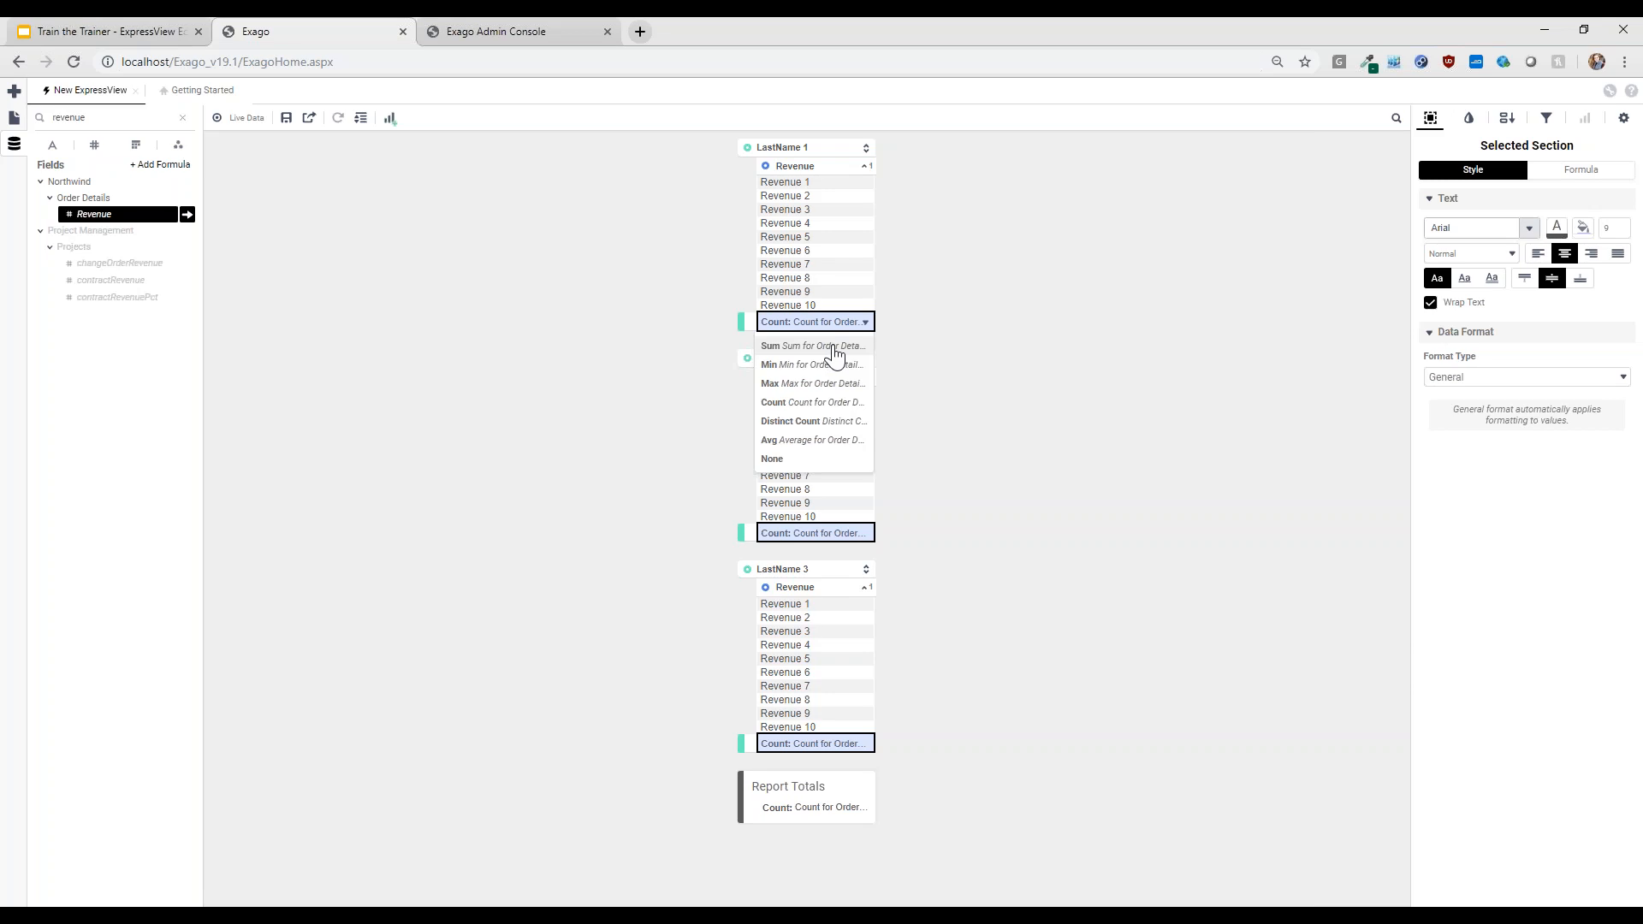
pyautogui.click(833, 347)
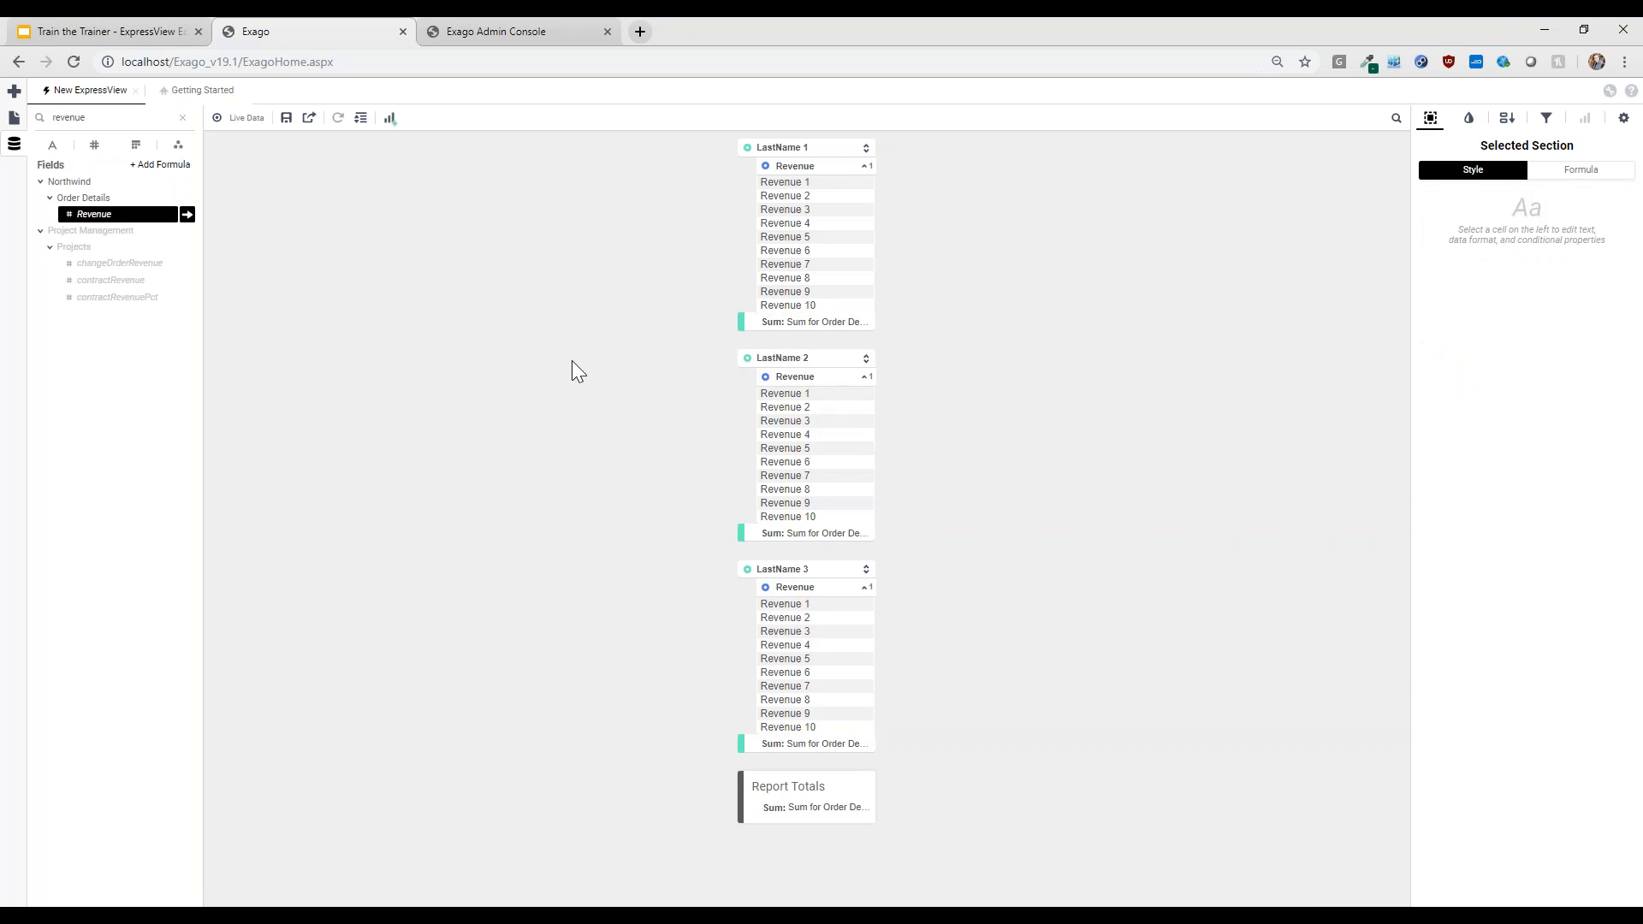
# Hide all group content so each LastName group shows only its Revenue sum.
pyautogui.click(361, 117)
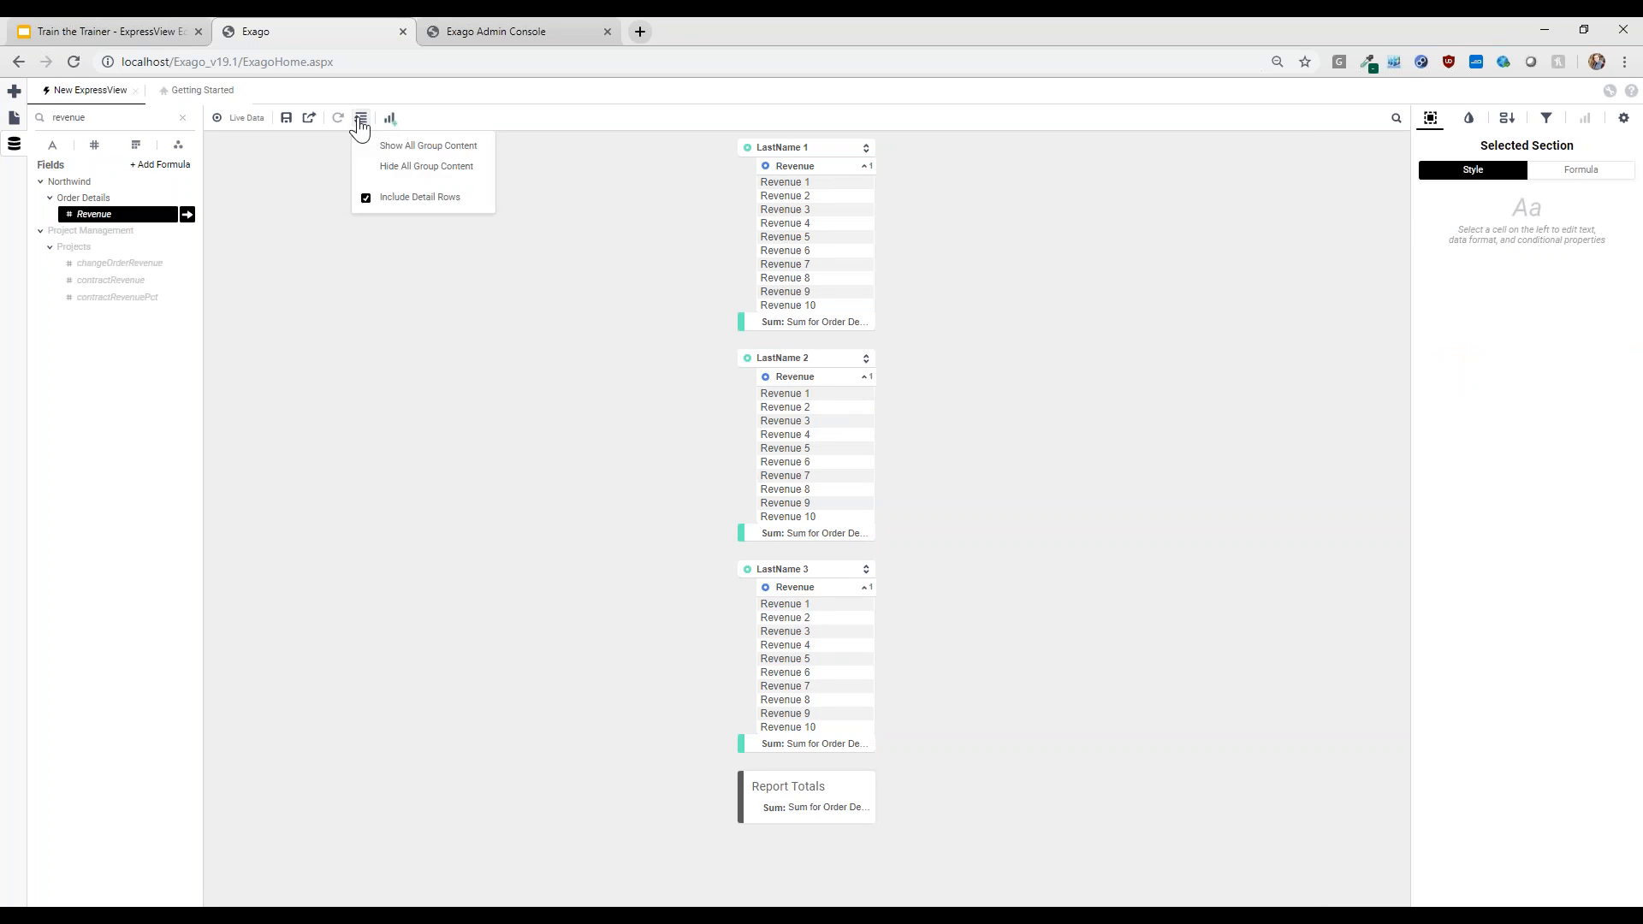
pyautogui.click(414, 174)
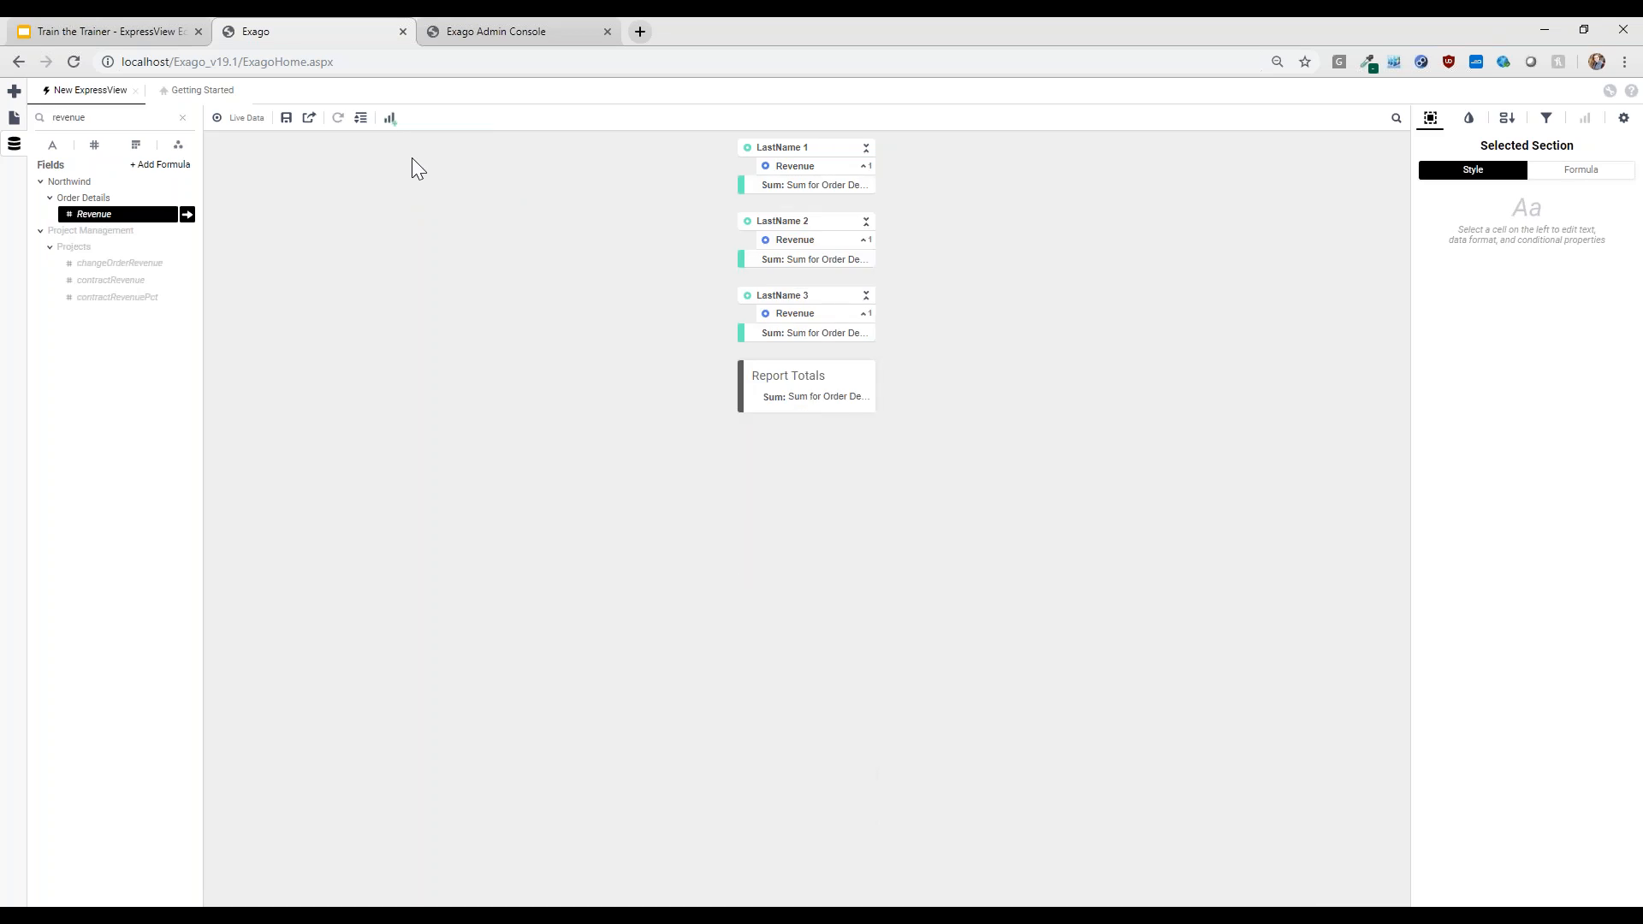
# Add a bar chart of summed Order Details Revenue by Employees LastName and turn on live data.
pyautogui.click(390, 120)
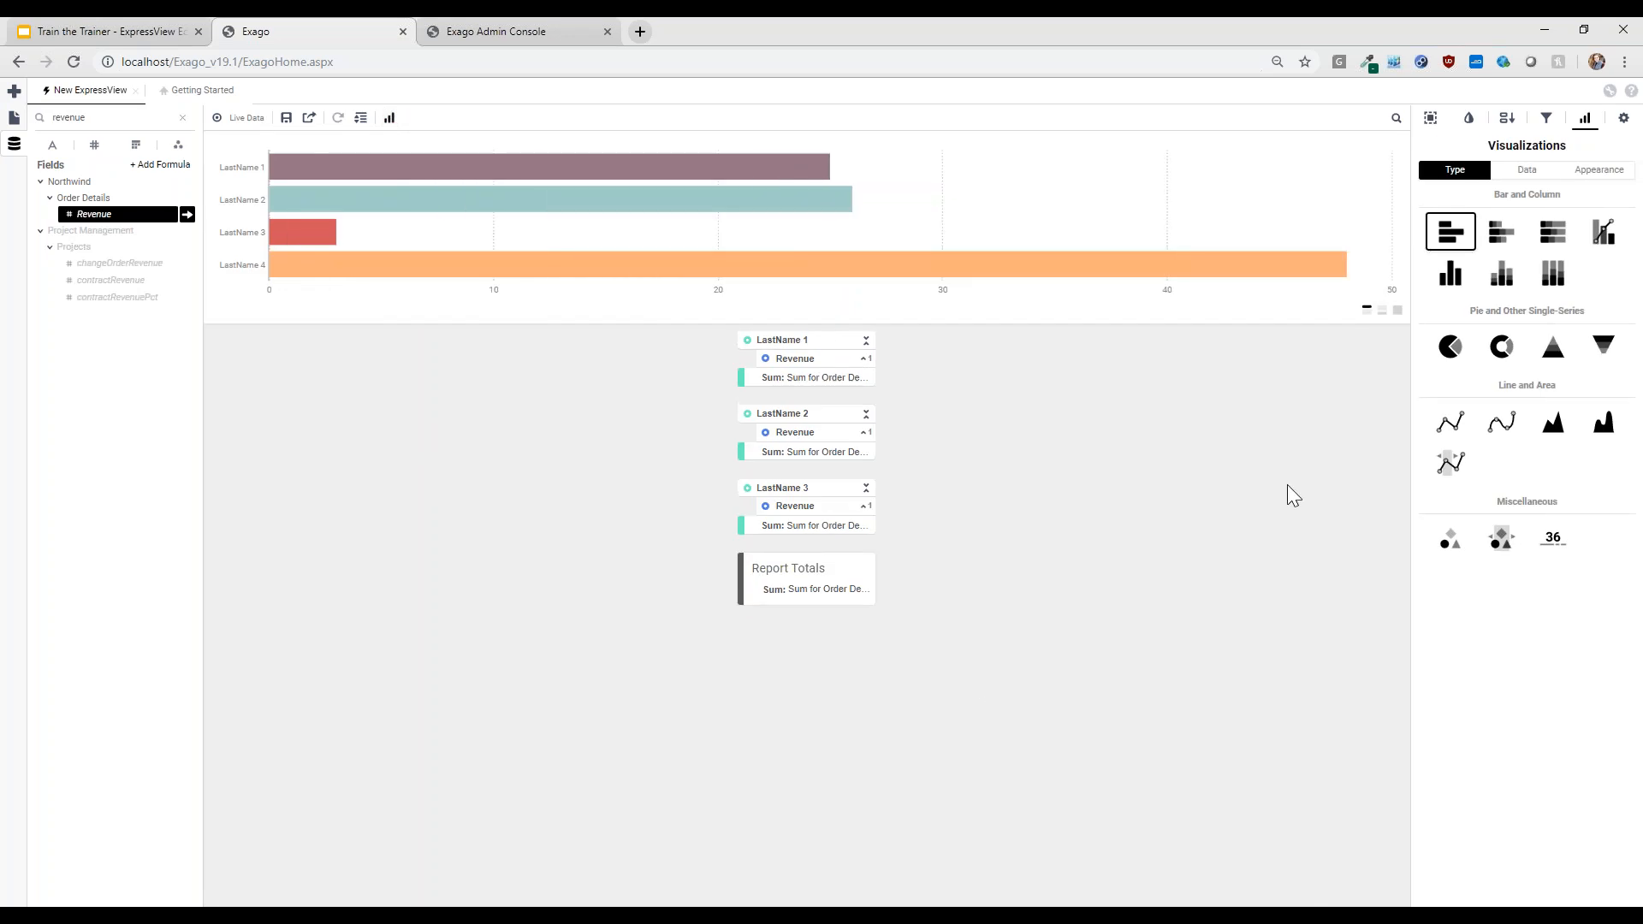
pyautogui.click(1529, 171)
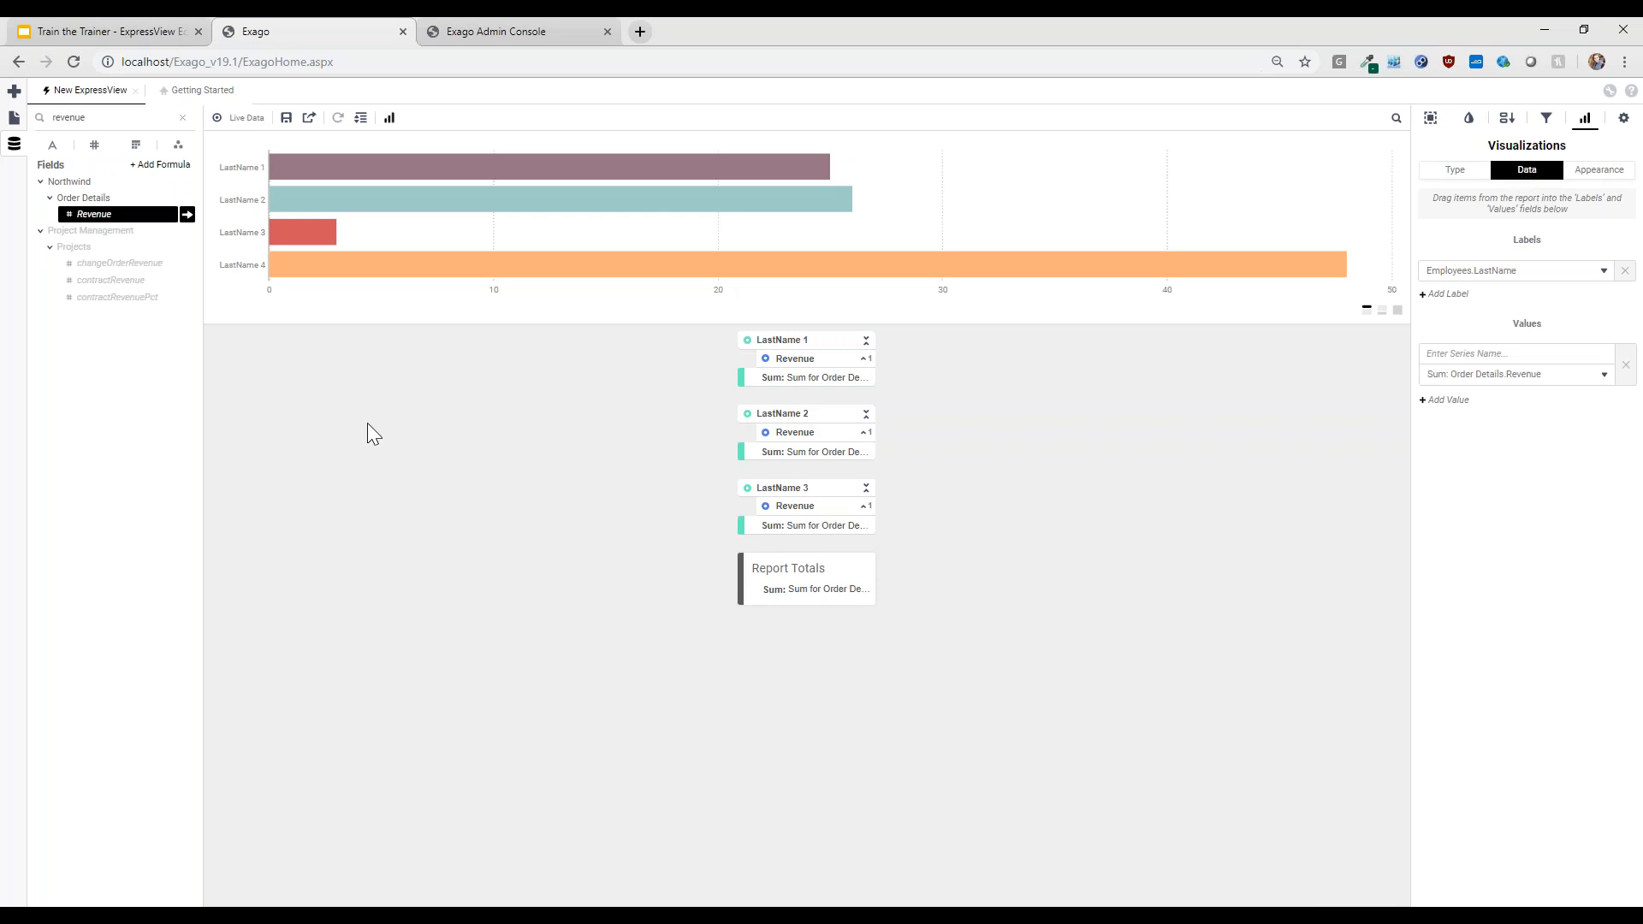
pyautogui.click(239, 117)
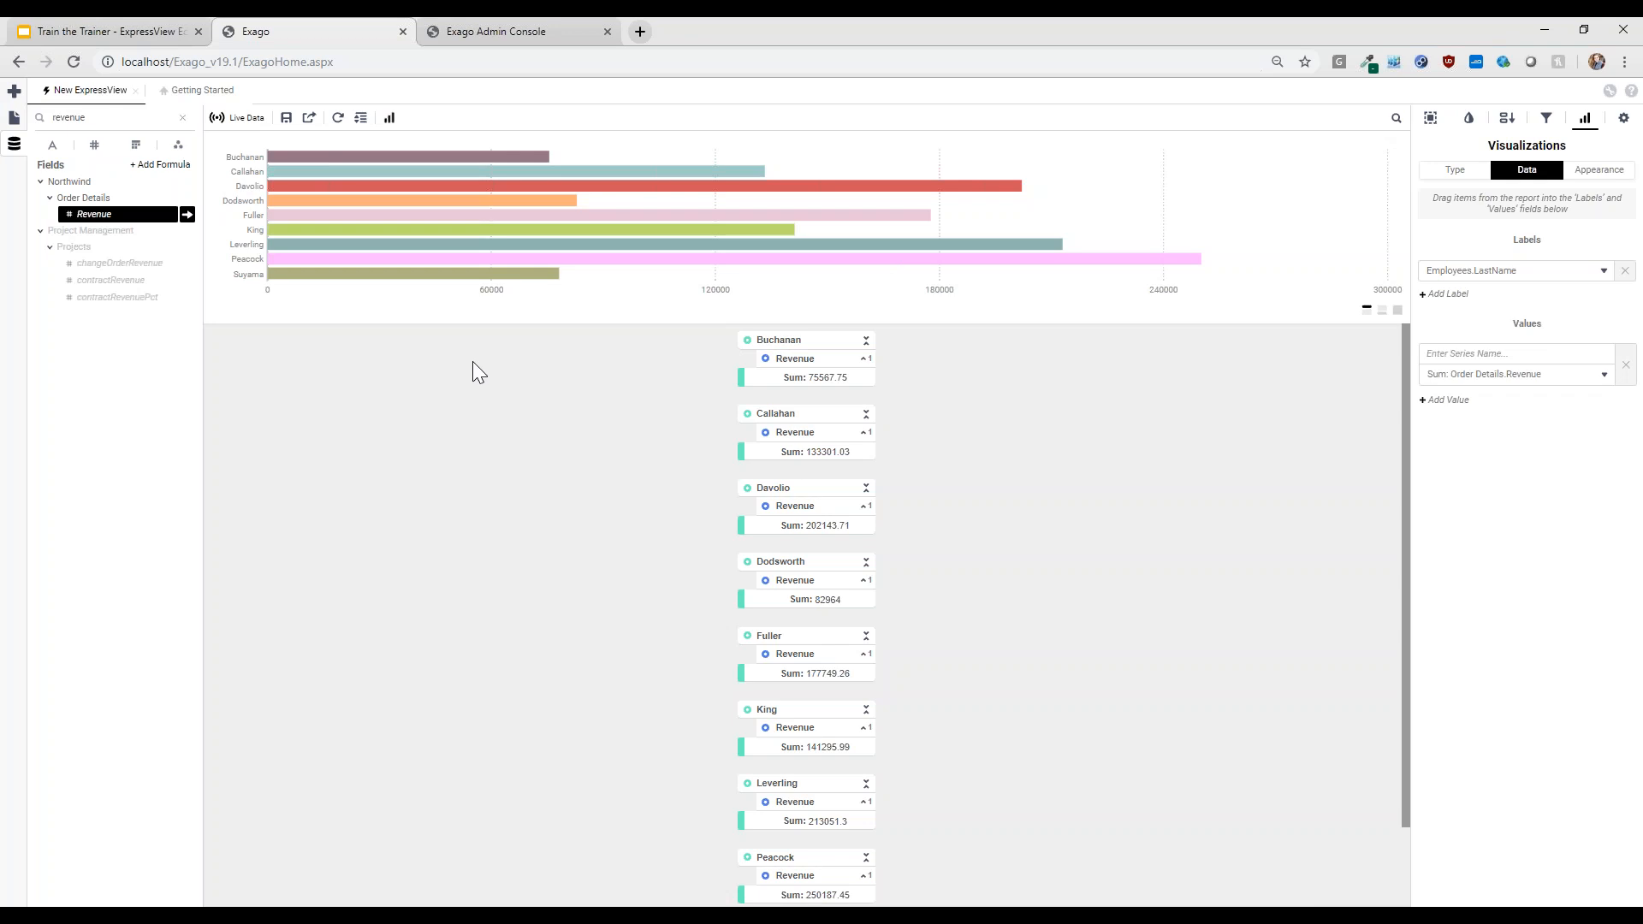
# Try selecting and deselecting the longest bar in the chart, and expand and collapse the first employee group's Revenue rows.
pyautogui.click(670, 260)
pyautogui.click(669, 262)
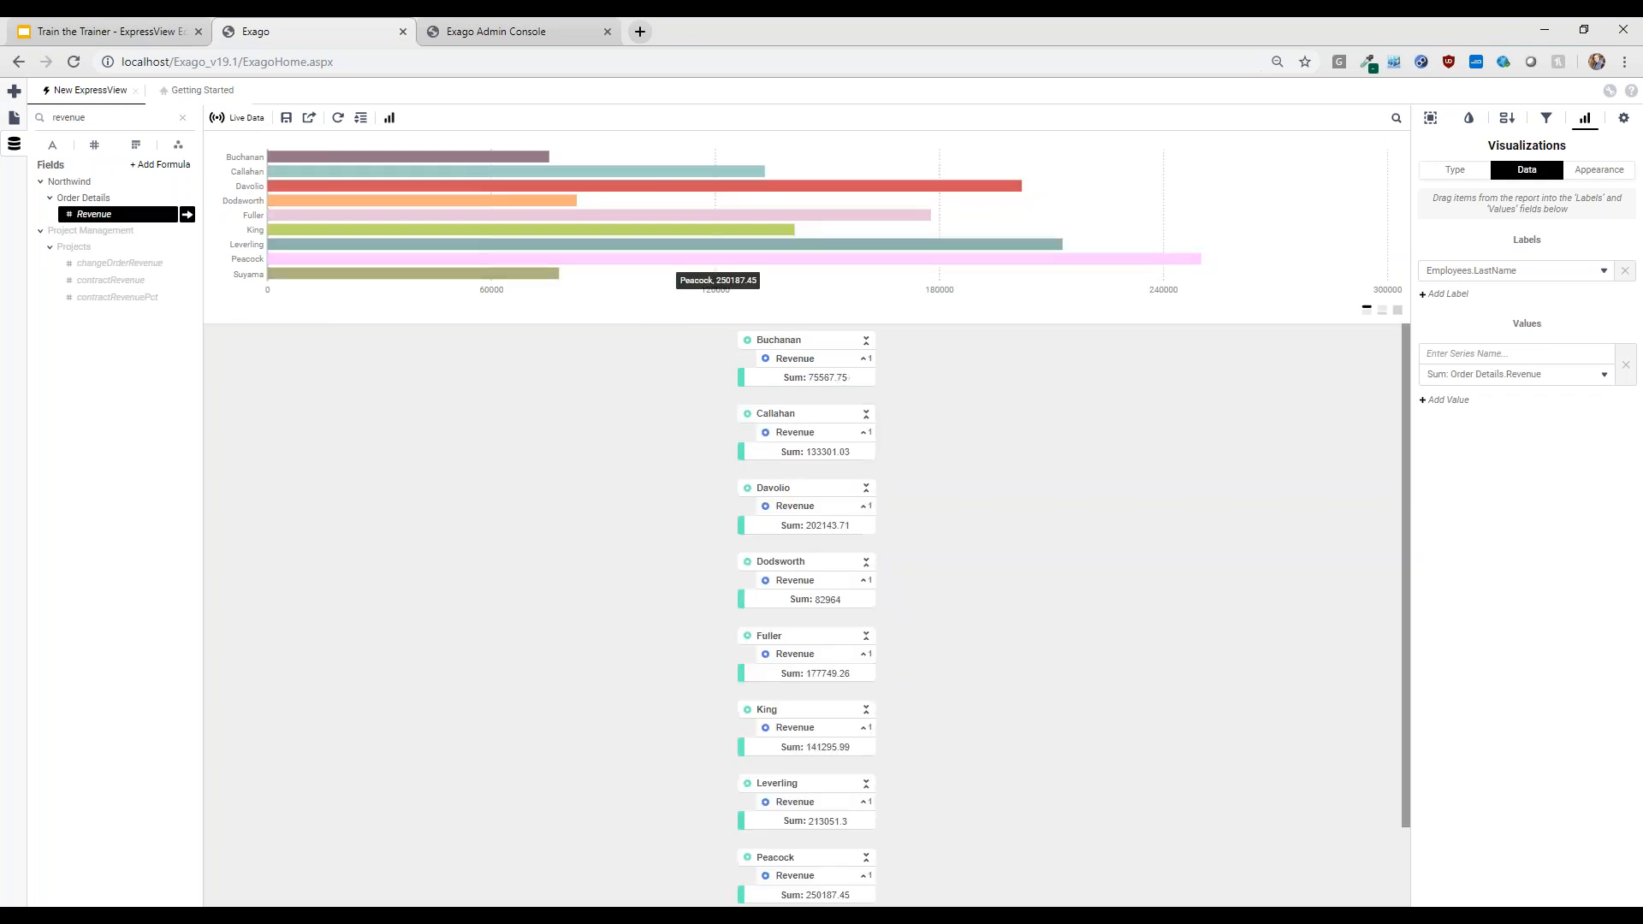
pyautogui.click(866, 341)
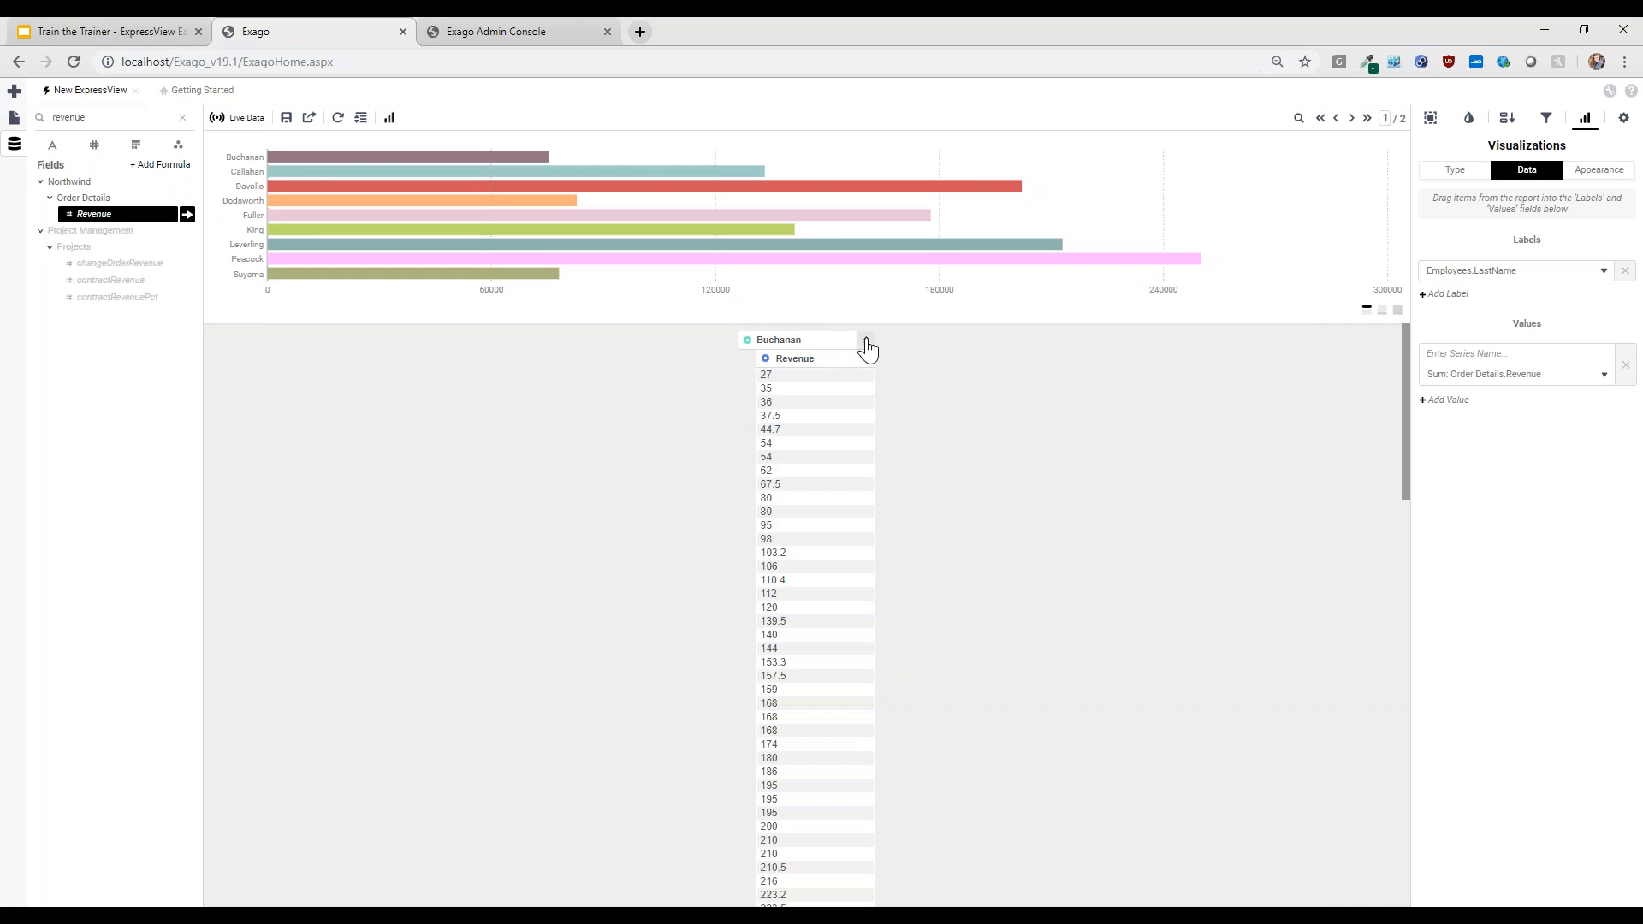
pyautogui.click(866, 340)
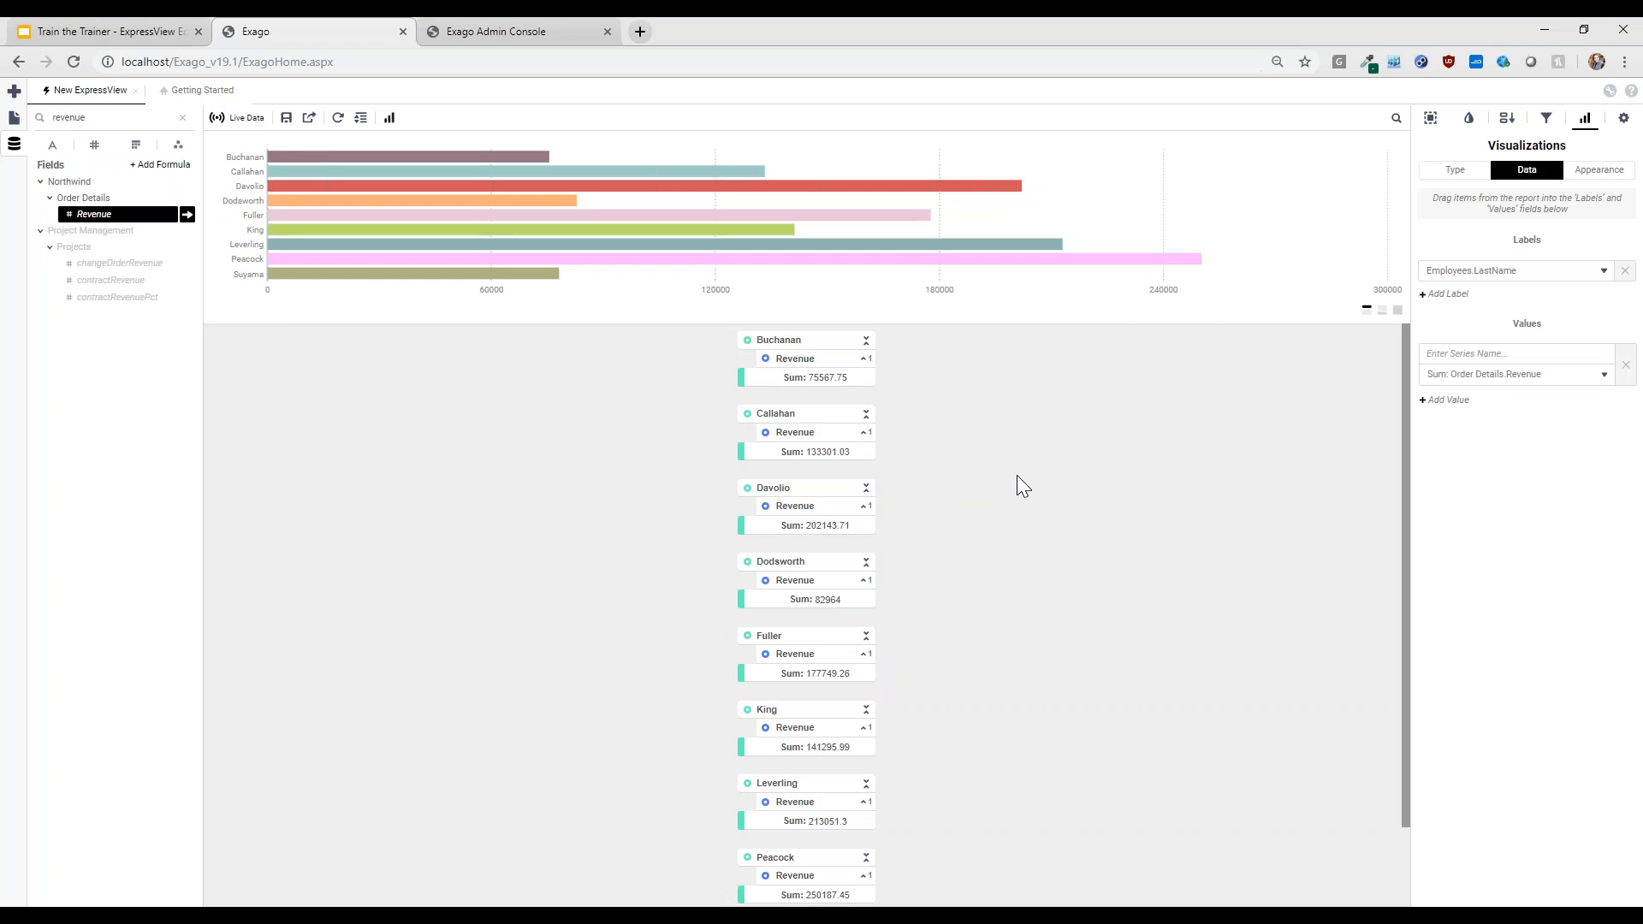
# Switch to the Google Slides presentation to show the "Speak in terms of use case, not functionality" slide, and return to Exago.
pyautogui.click(130, 34)
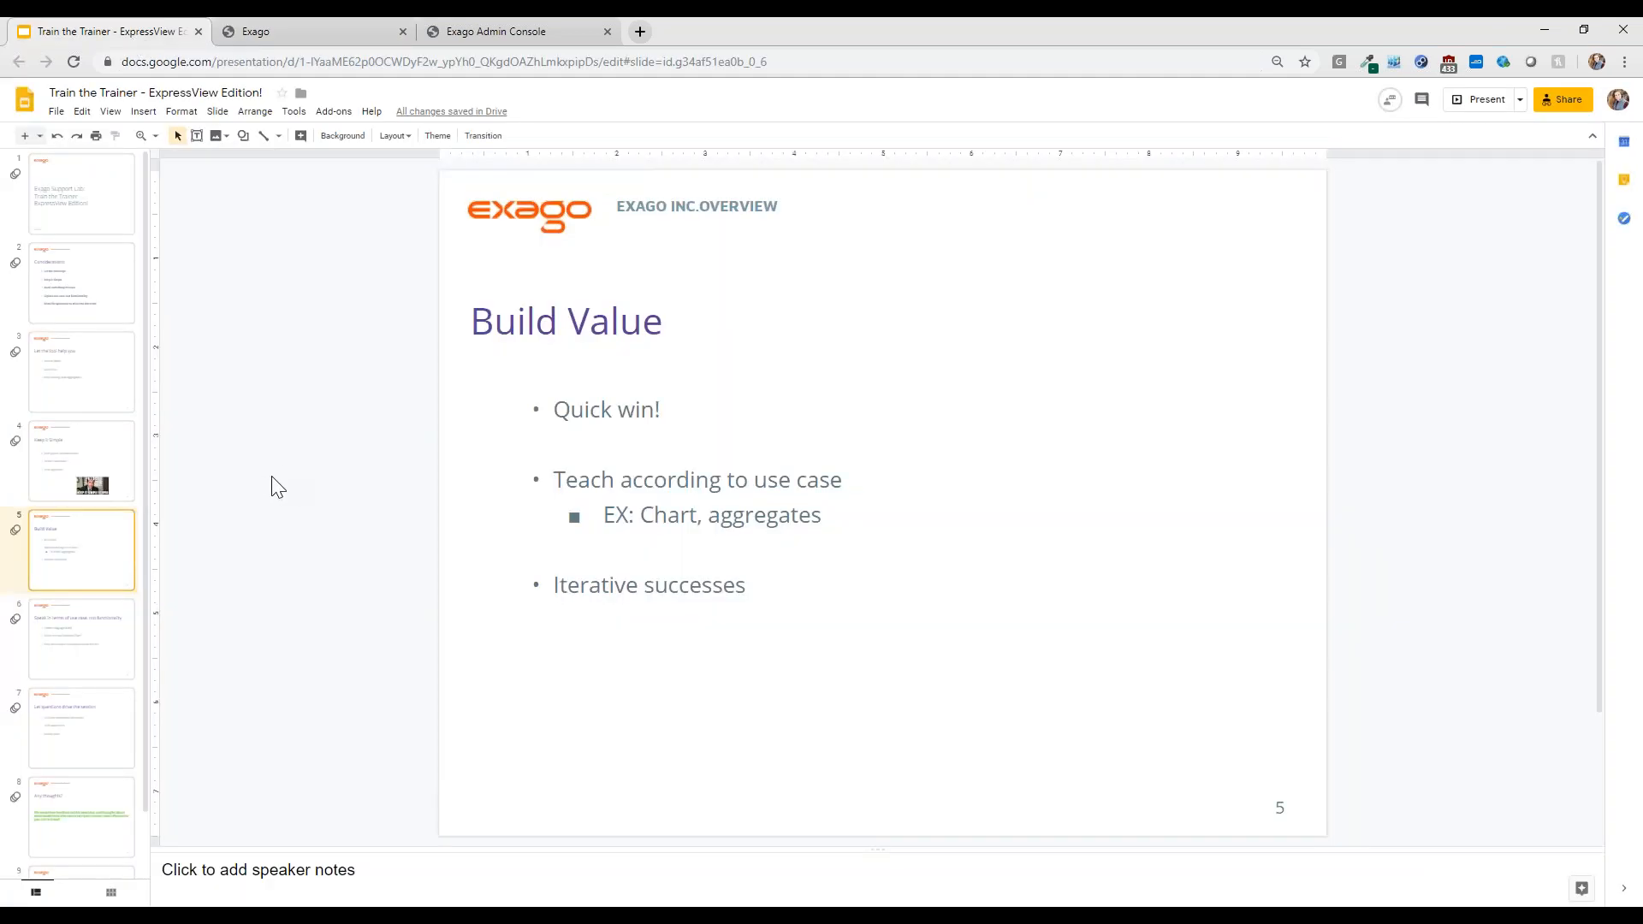
pyautogui.scroll(-1, 92, 550)
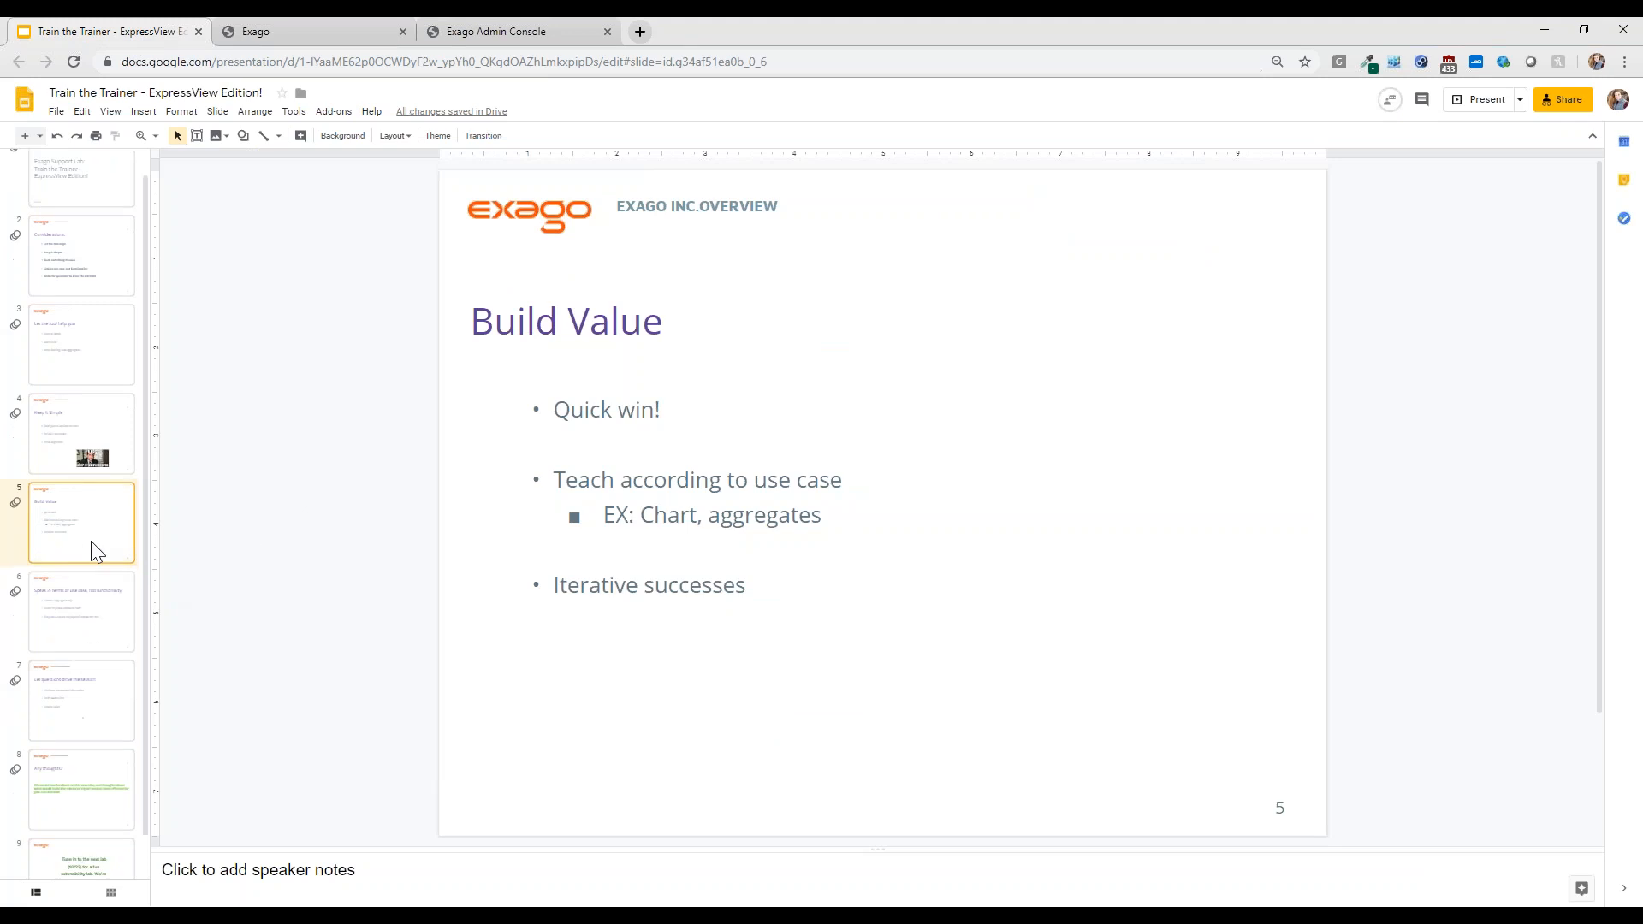
pyautogui.click(63, 573)
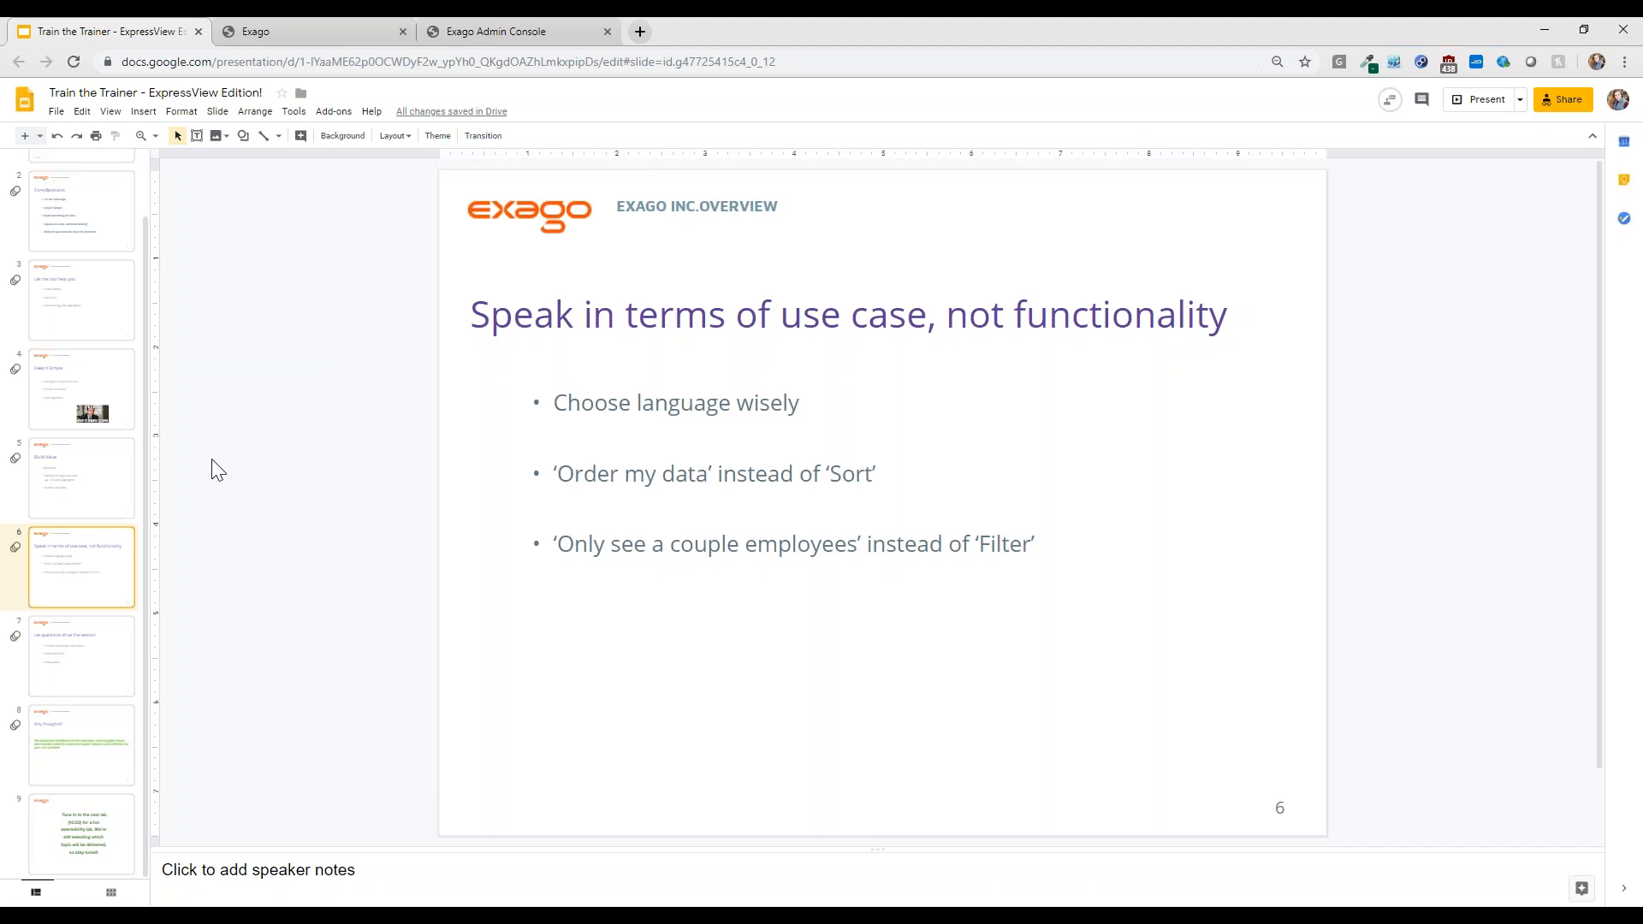
pyautogui.click(296, 32)
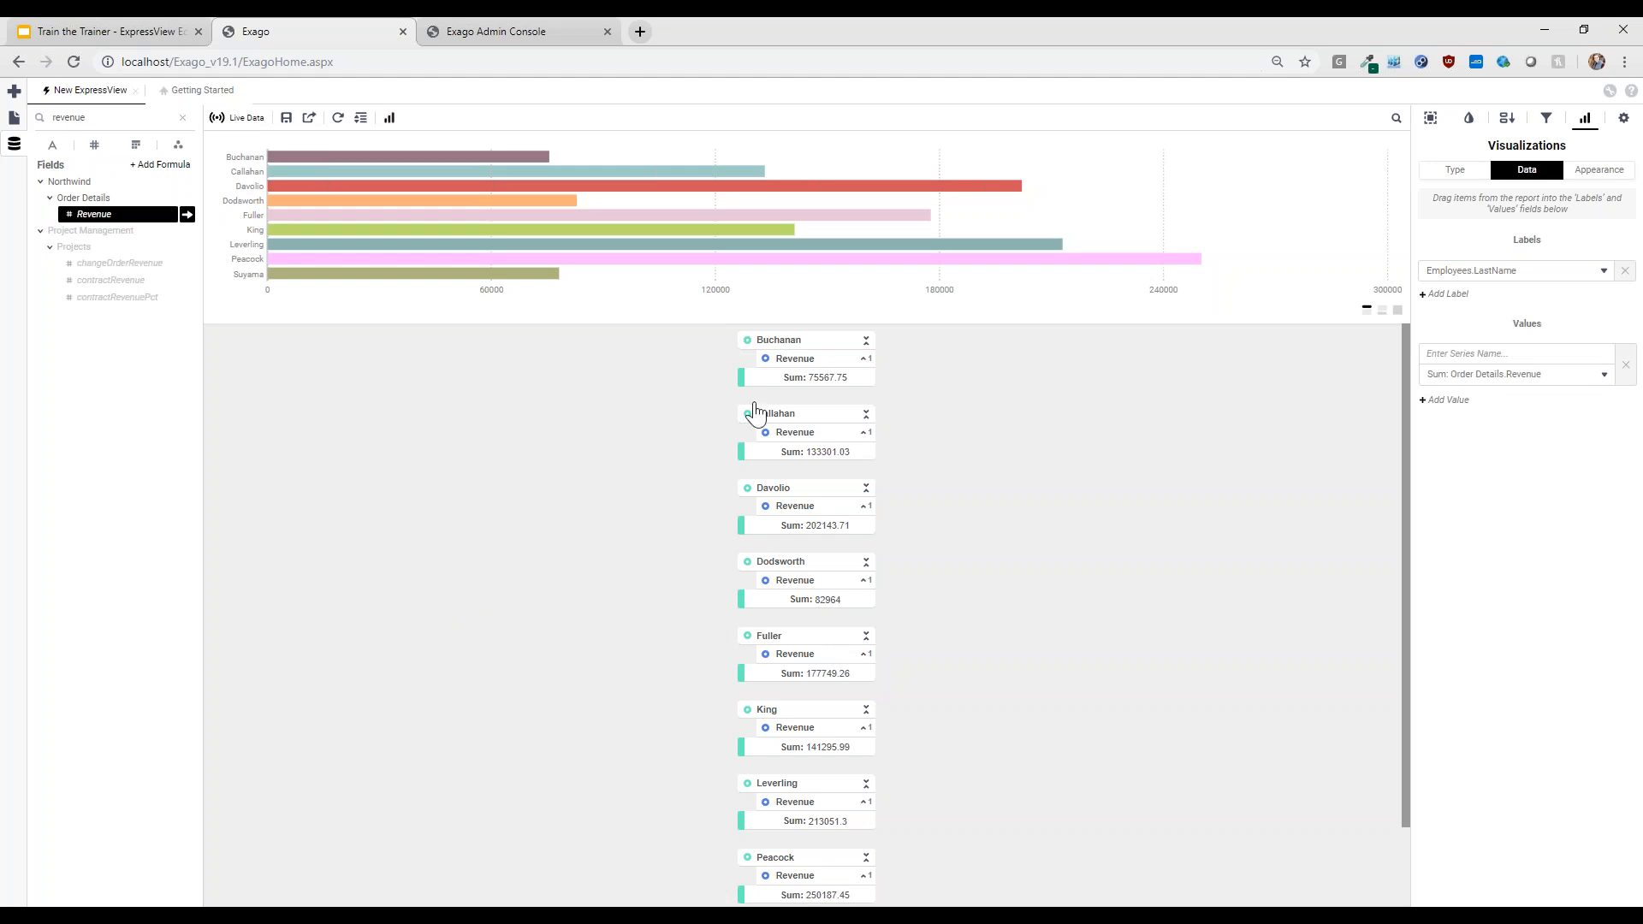
# Clear the field search and add OrderID and OrderDate from Northwind Orders as columns after Revenue.
pyautogui.moveTo(592, 264)
pyautogui.click(182, 119)
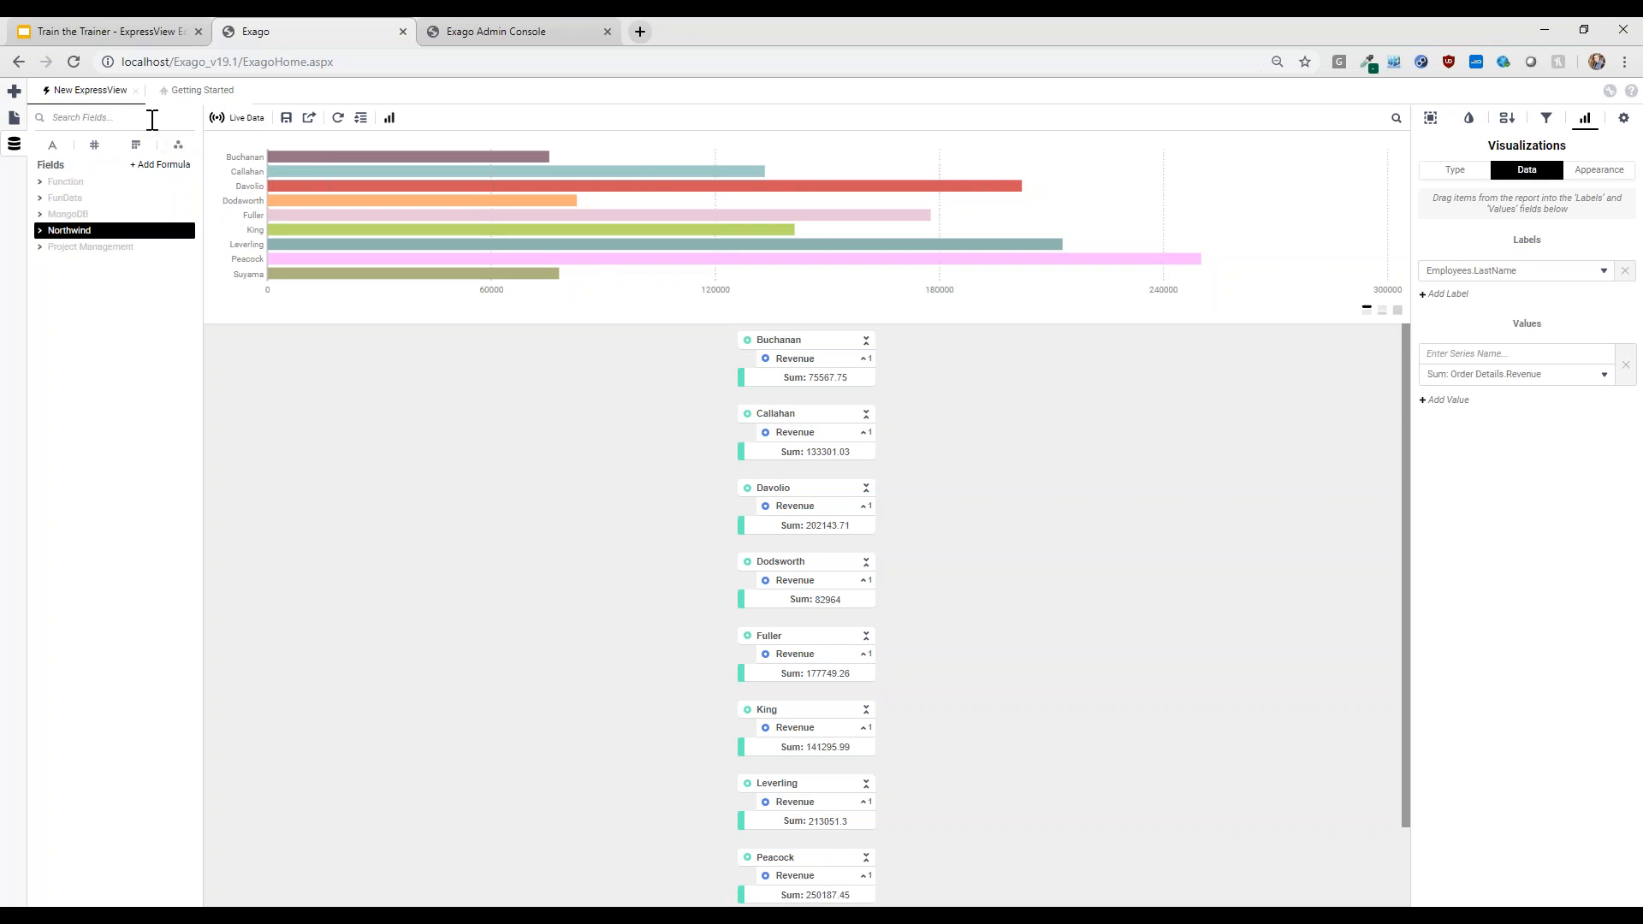
pyautogui.click(75, 230)
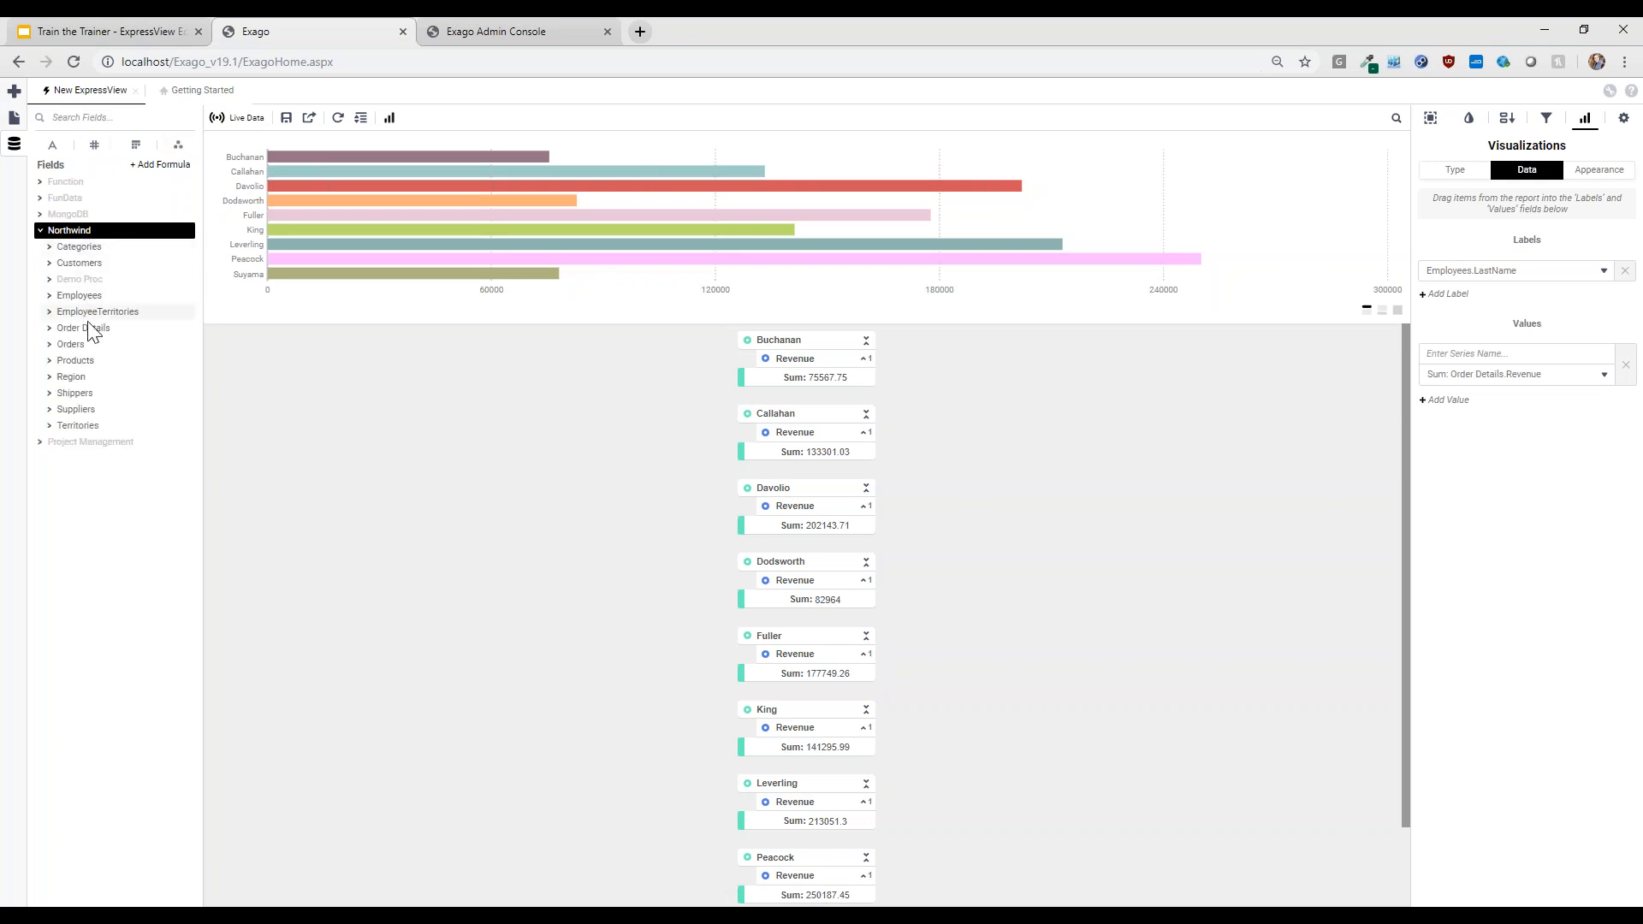
pyautogui.click(72, 343)
pyautogui.doubleClick(94, 447)
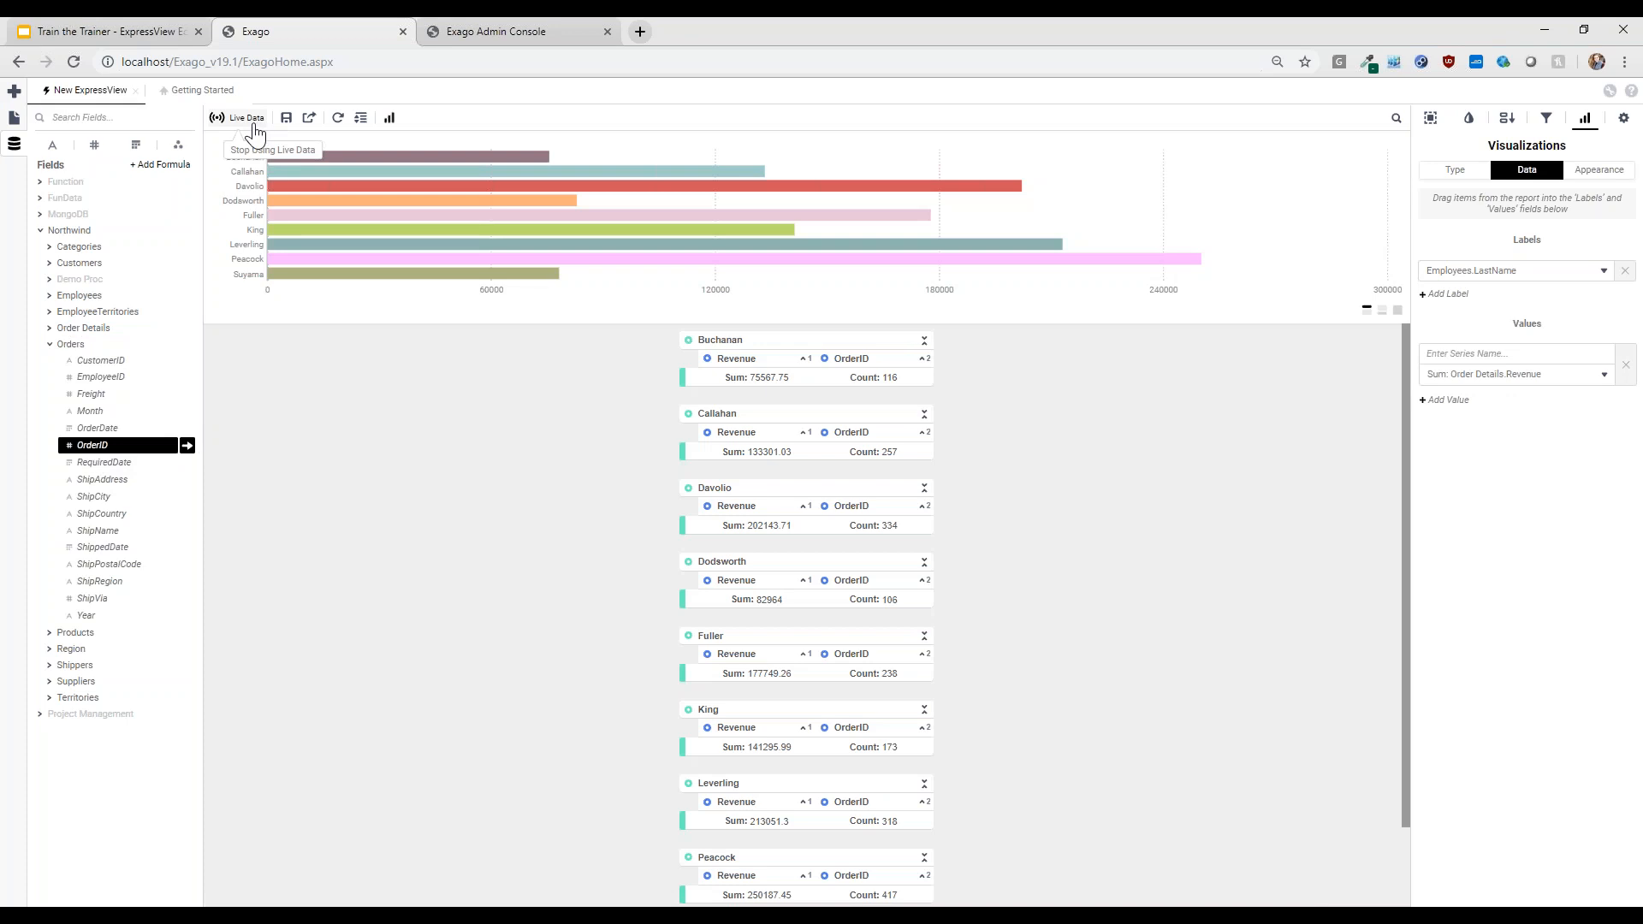
pyautogui.doubleClick(103, 427)
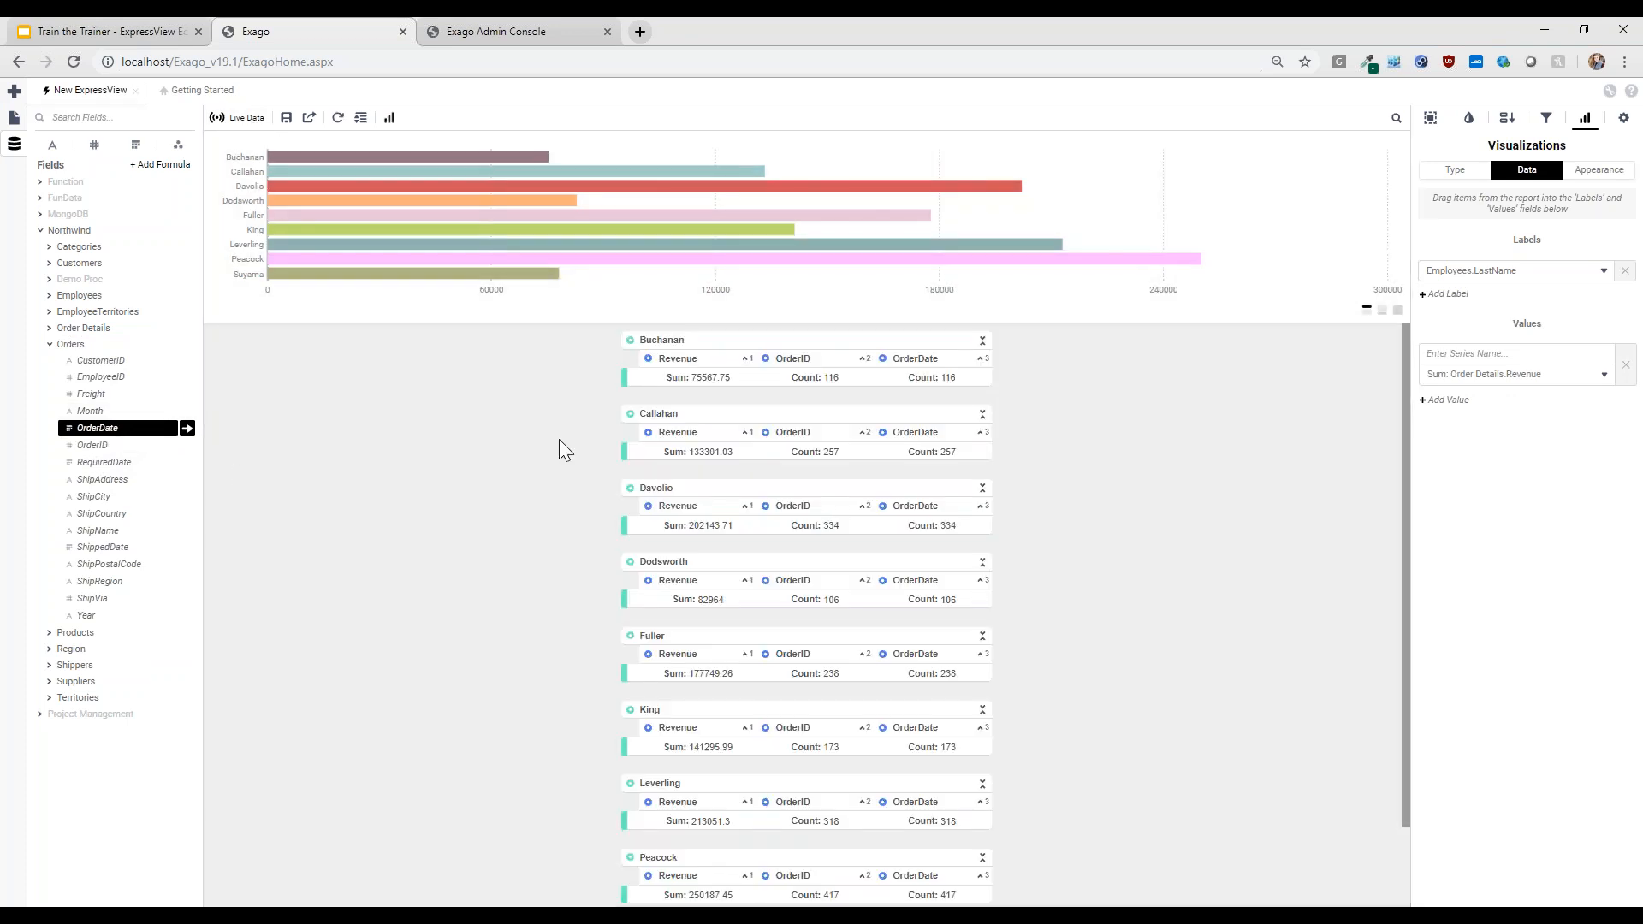
# Limit the report to the employee with the longest revenue bar by selecting that bar in the chart.
pyautogui.click(623, 260)
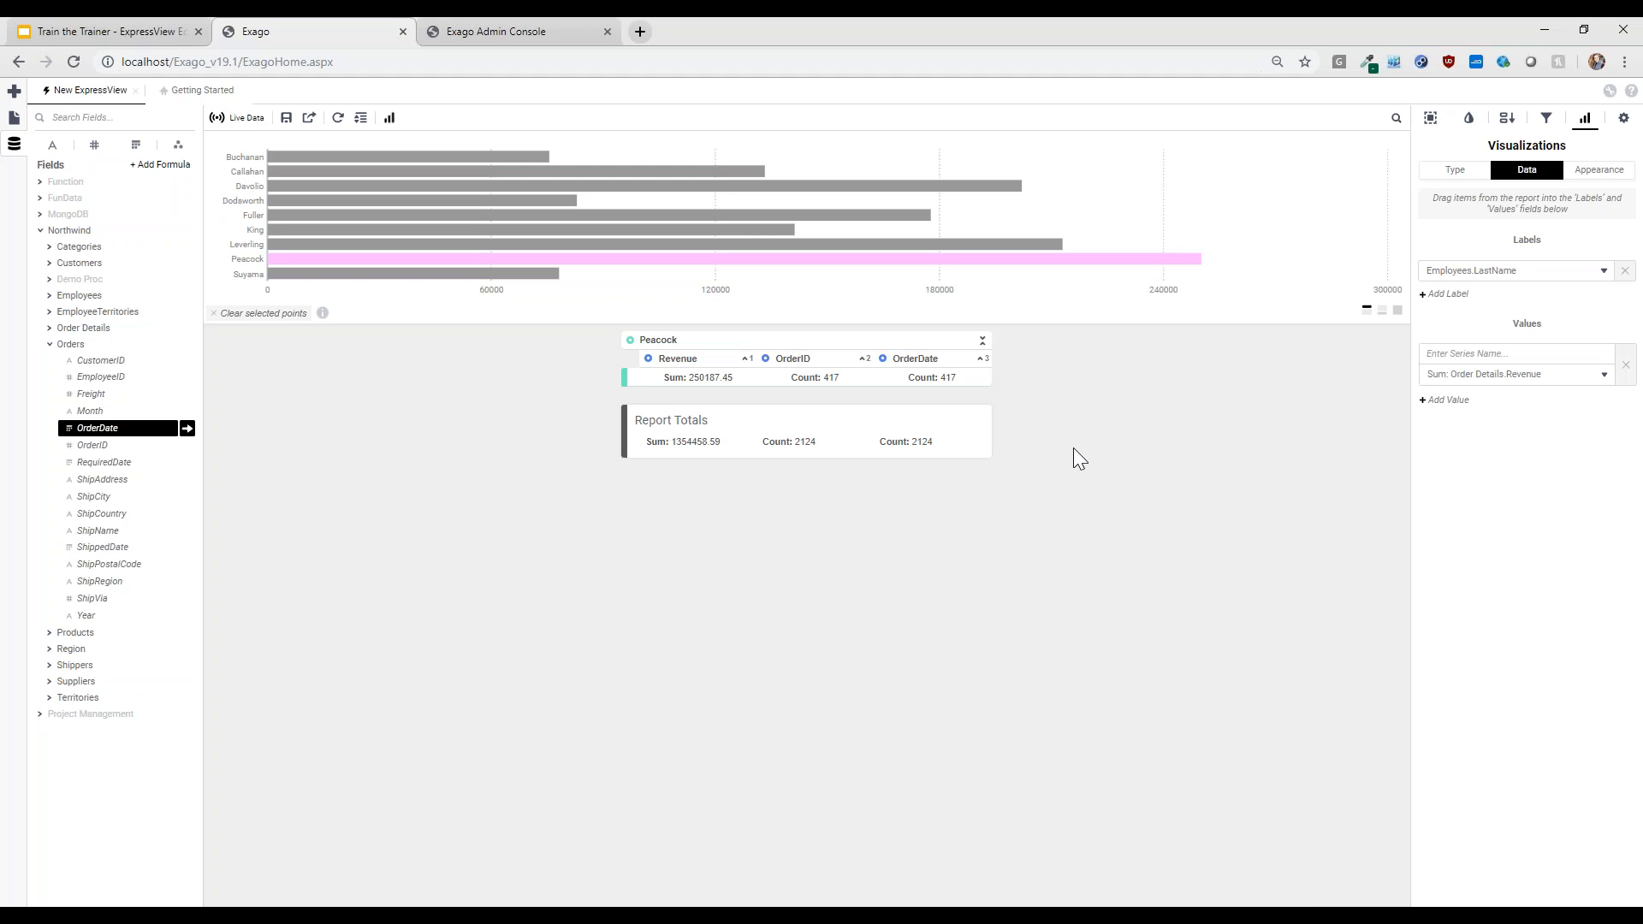
# Clear the selected bar in the chart and change the visualization to a vertical column chart with live data turned off.
pyautogui.click(601, 275)
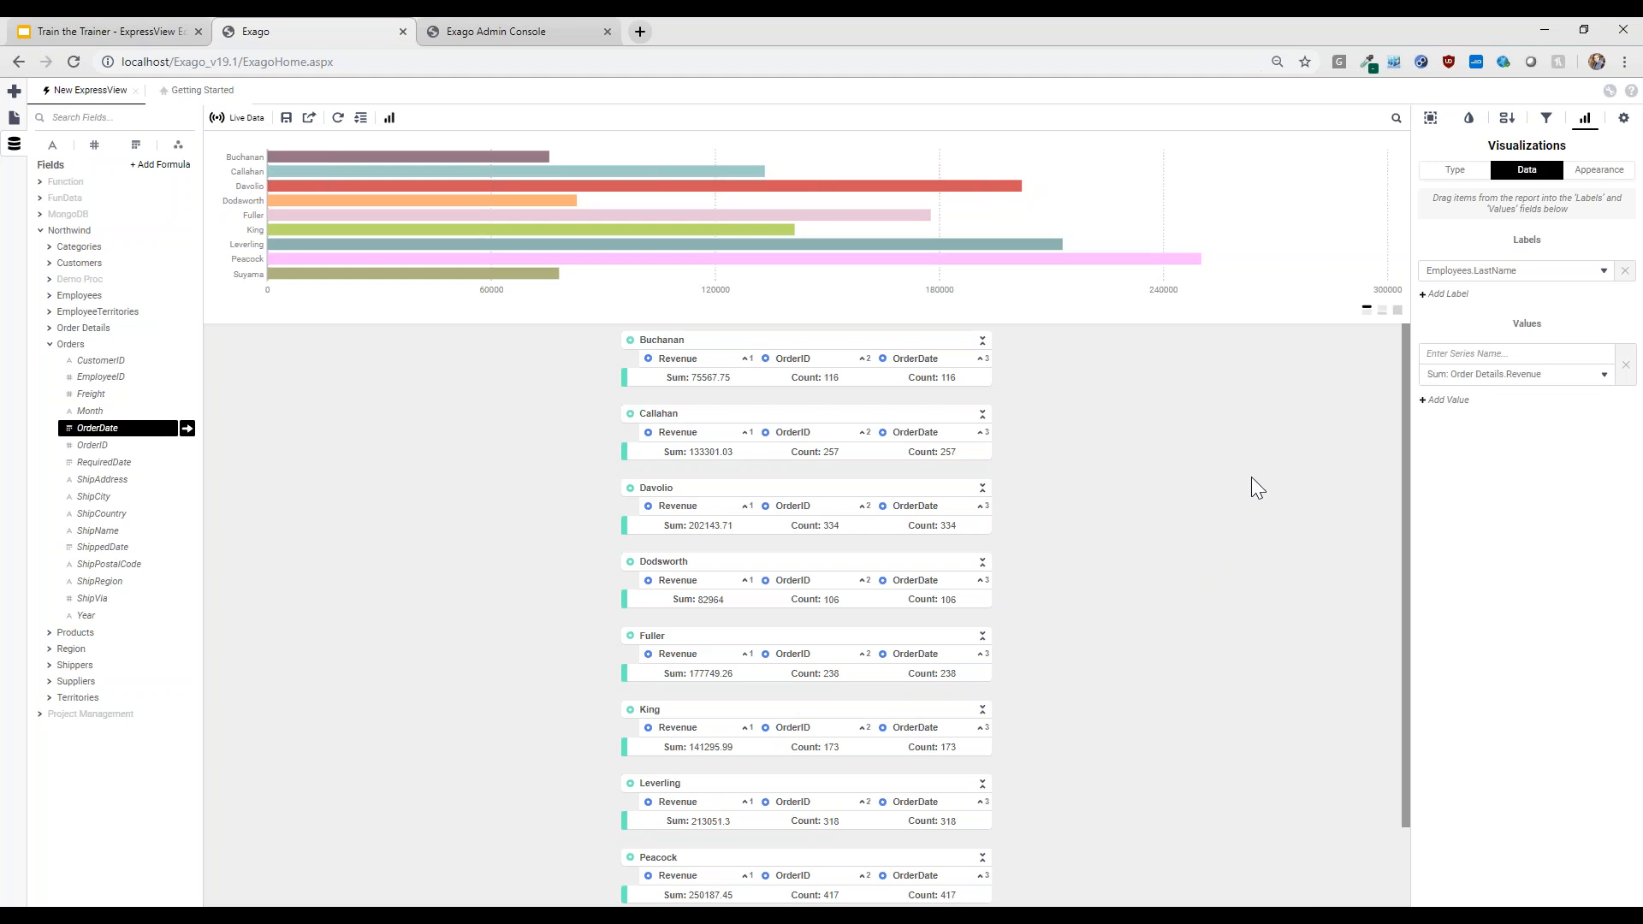
pyautogui.click(1458, 172)
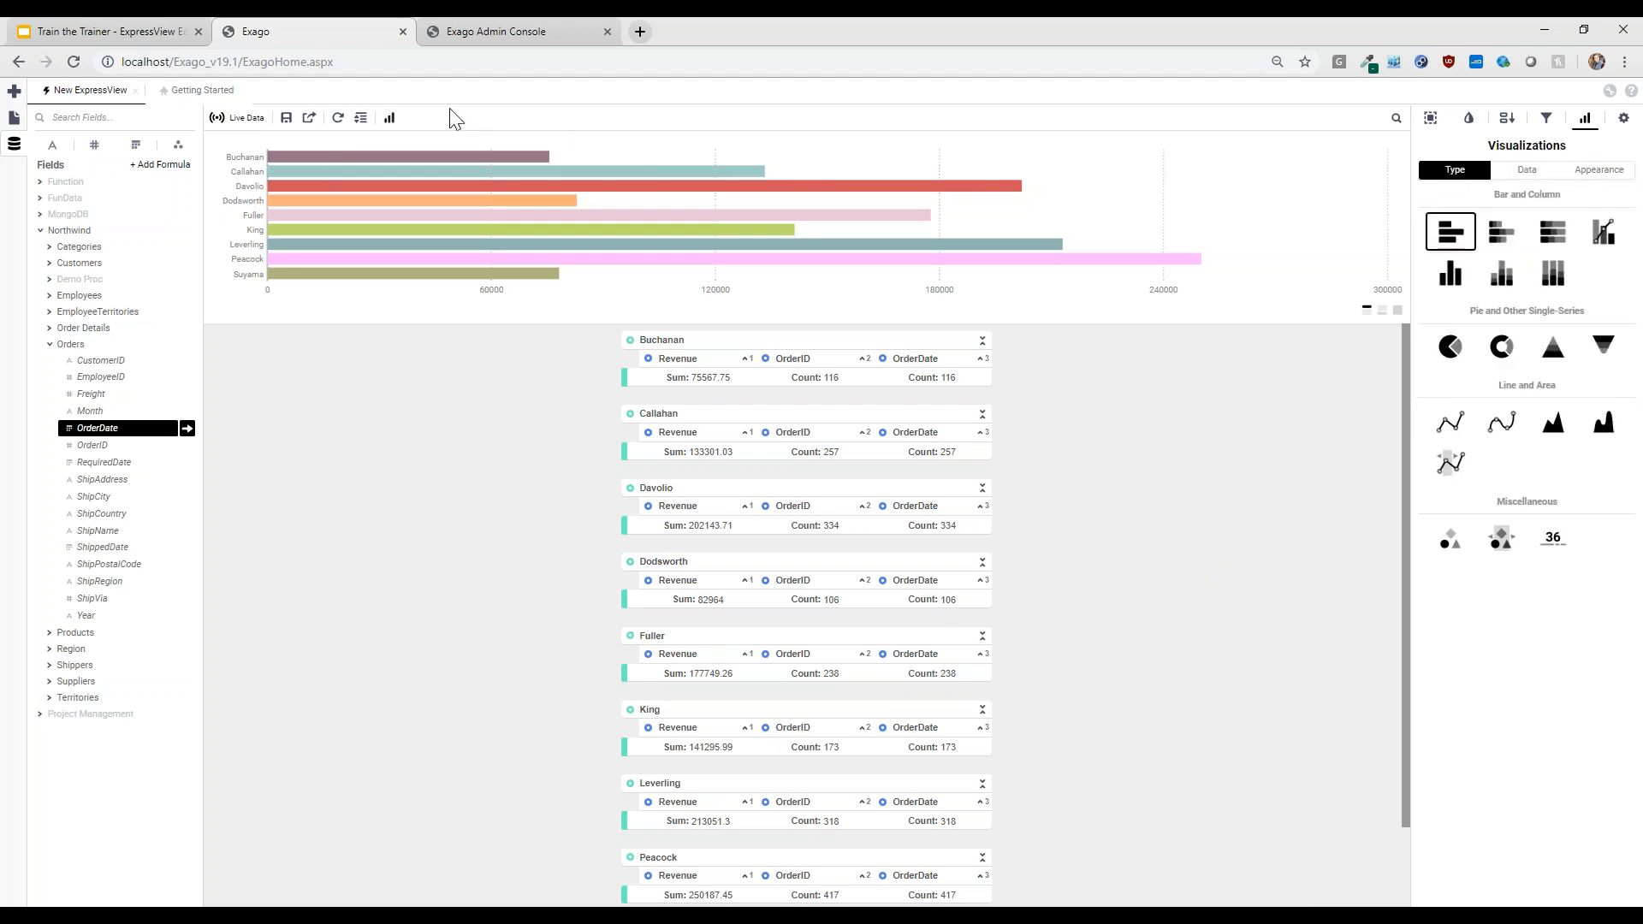
pyautogui.click(240, 118)
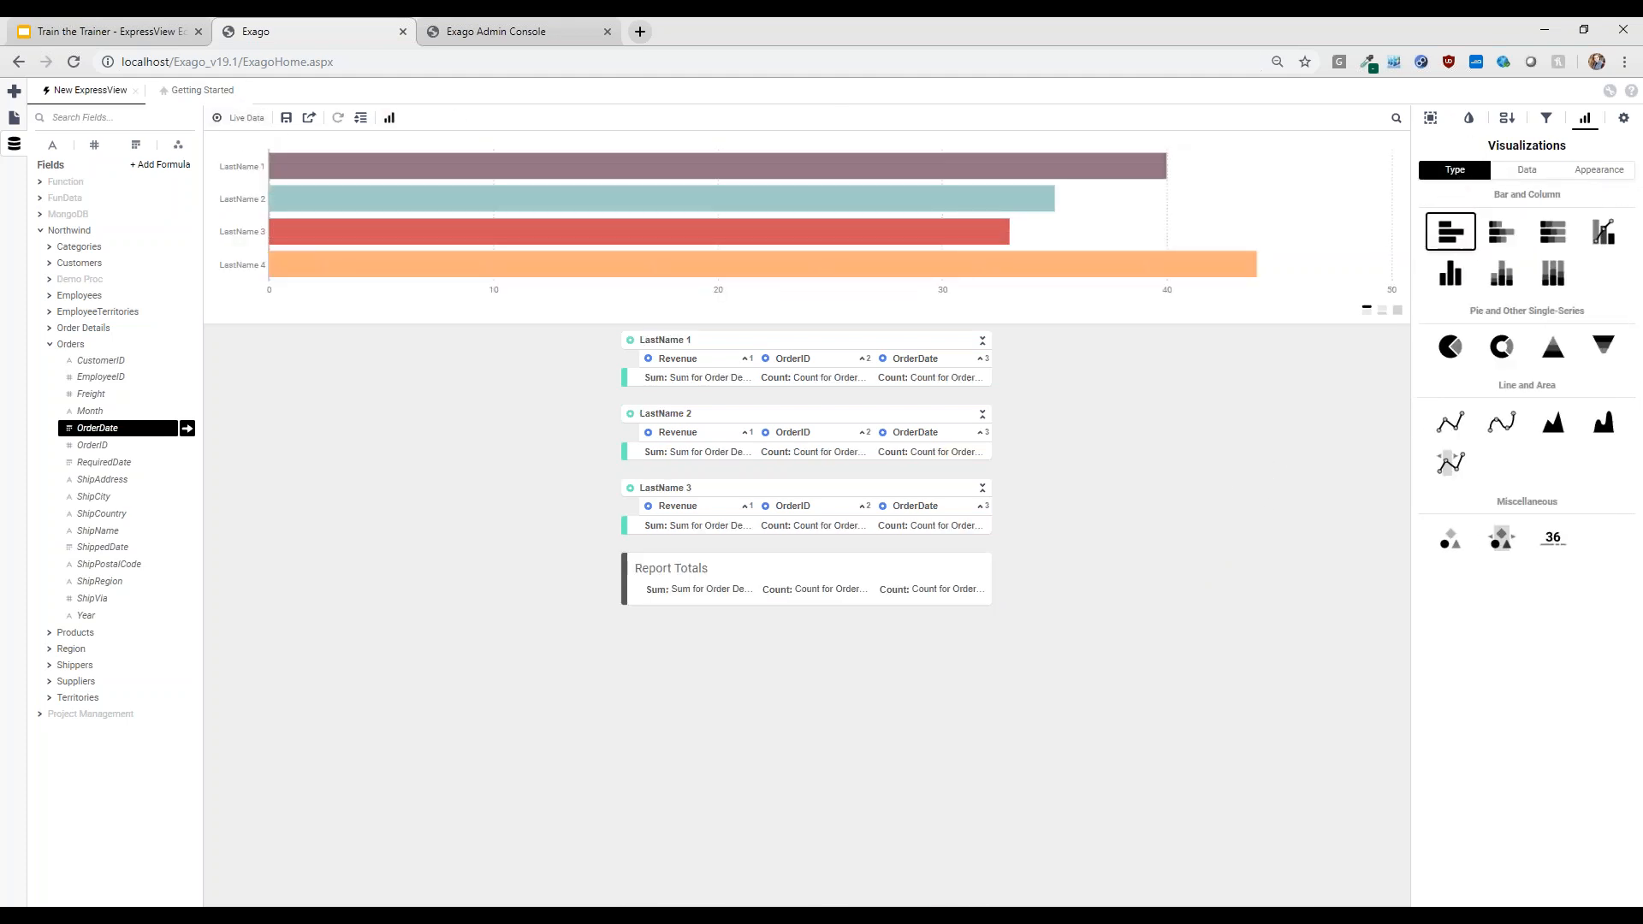
pyautogui.click(1449, 274)
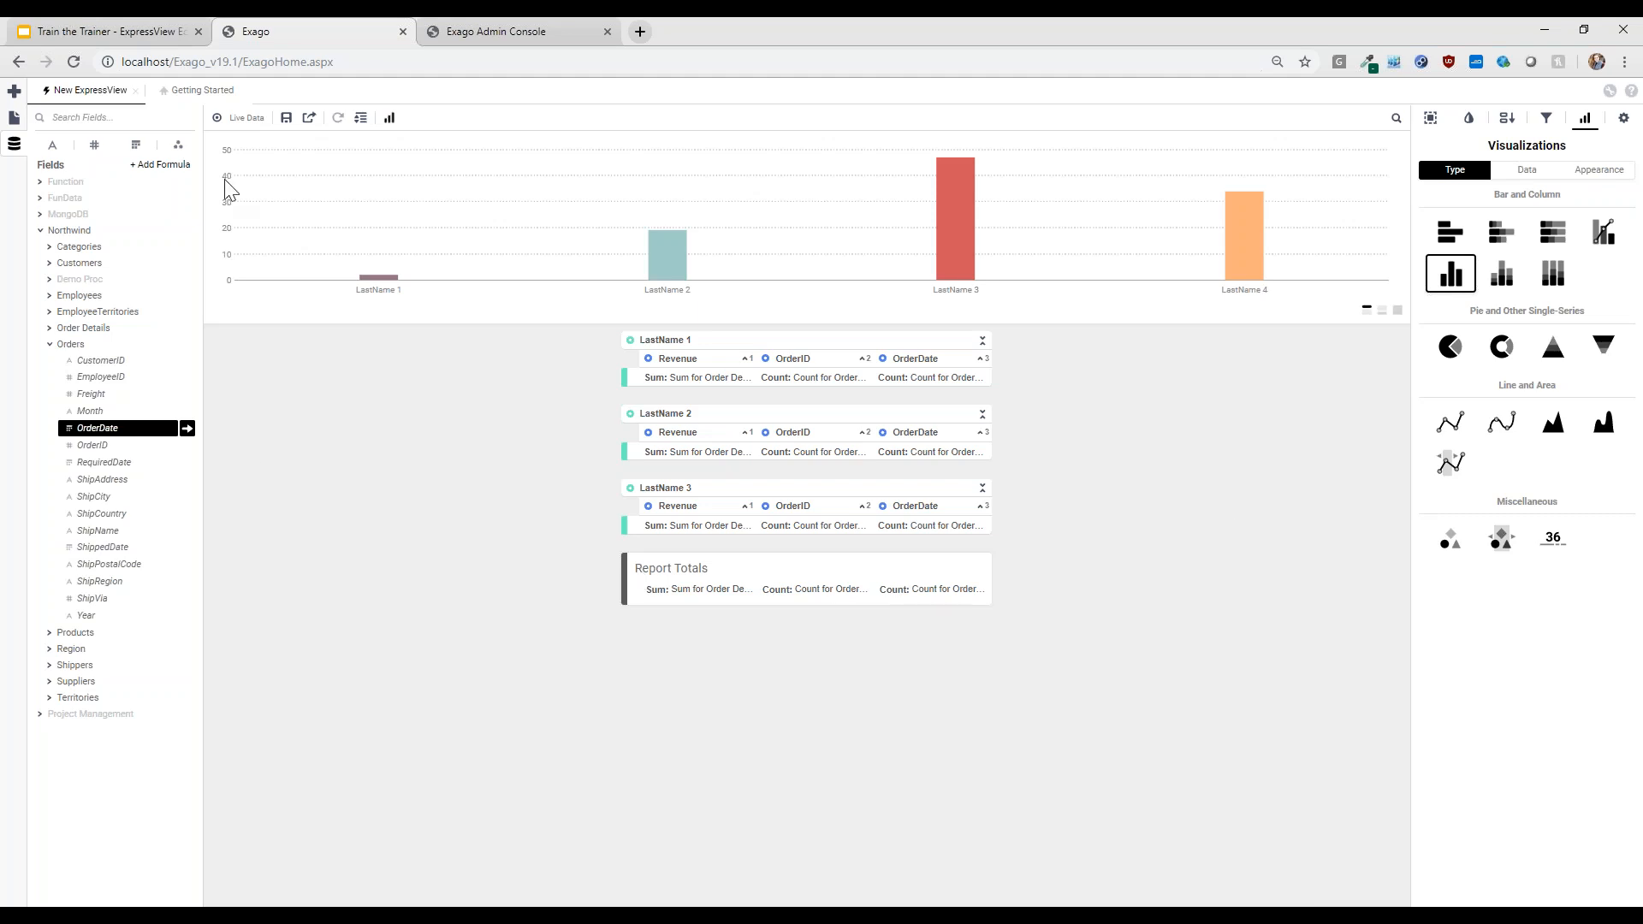
# Switch to the Google Slides presentation to review the "Speak in terms of use case, not functionality" slide, and return to Exago.
pyautogui.click(154, 32)
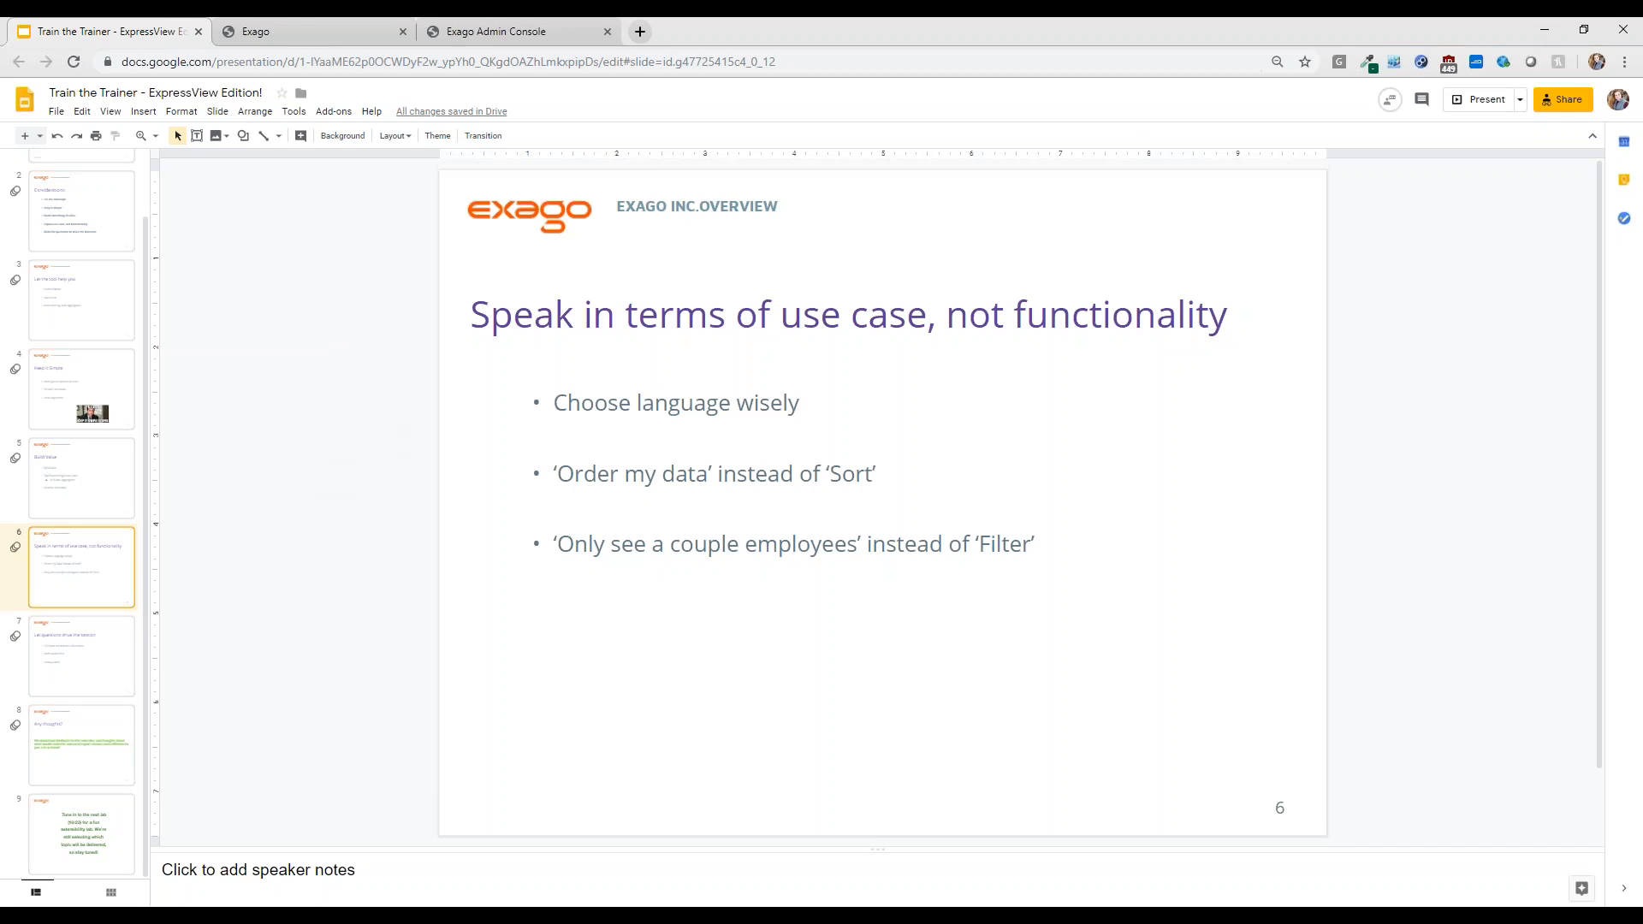
pyautogui.click(325, 28)
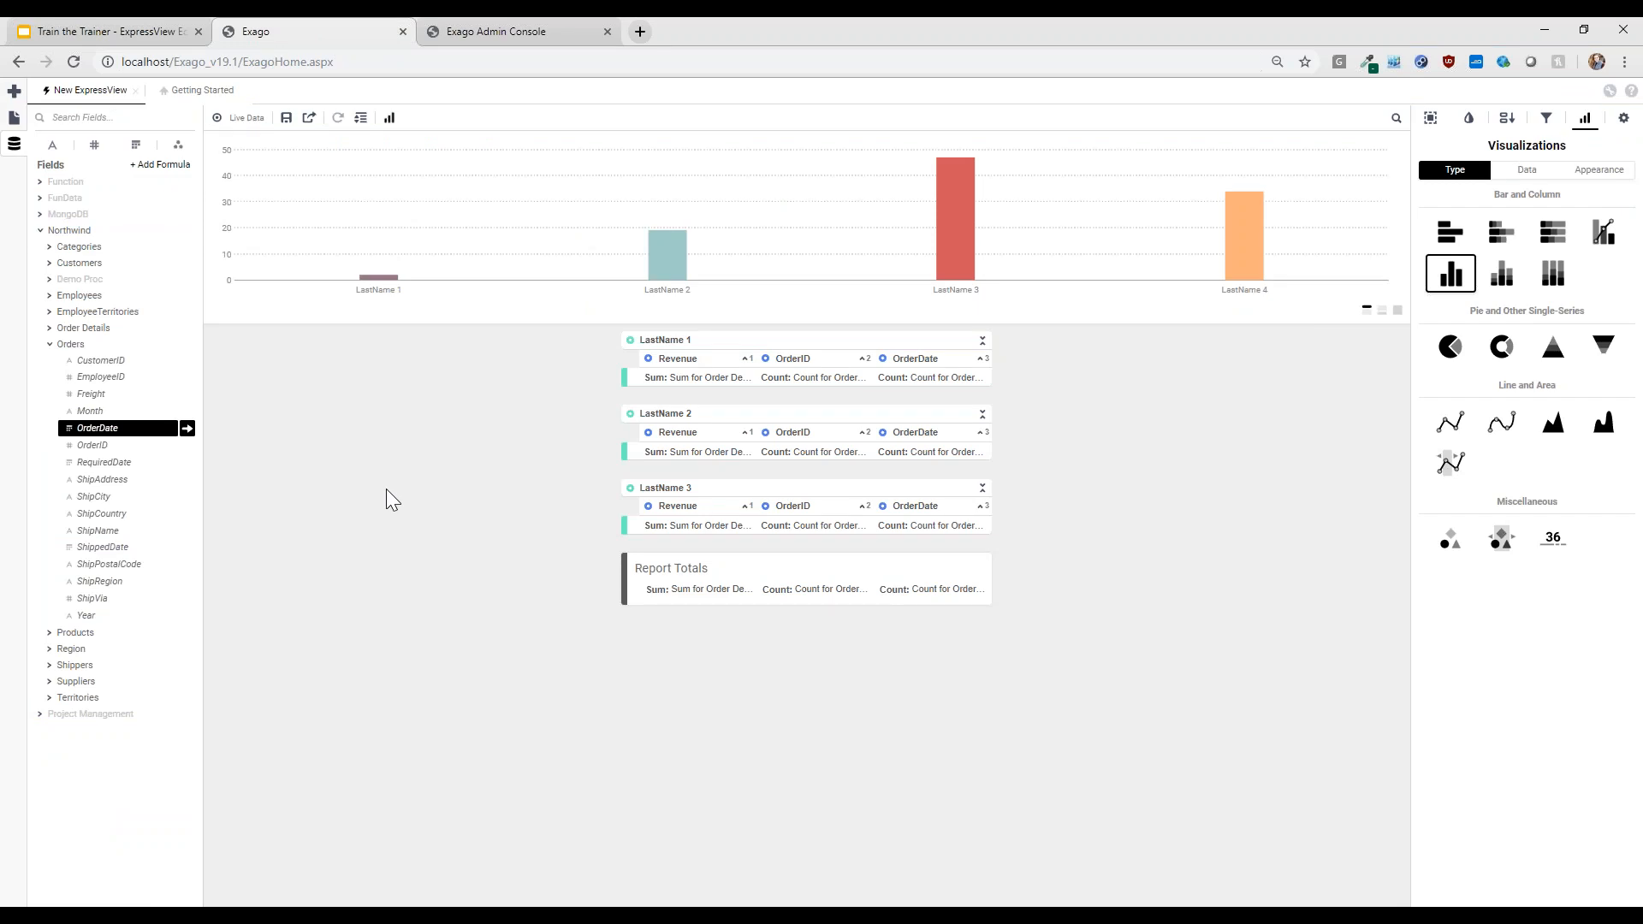
# Turn on live data to examine the column chart's Type and Sort By options, and turn live data off again.
pyautogui.click(224, 118)
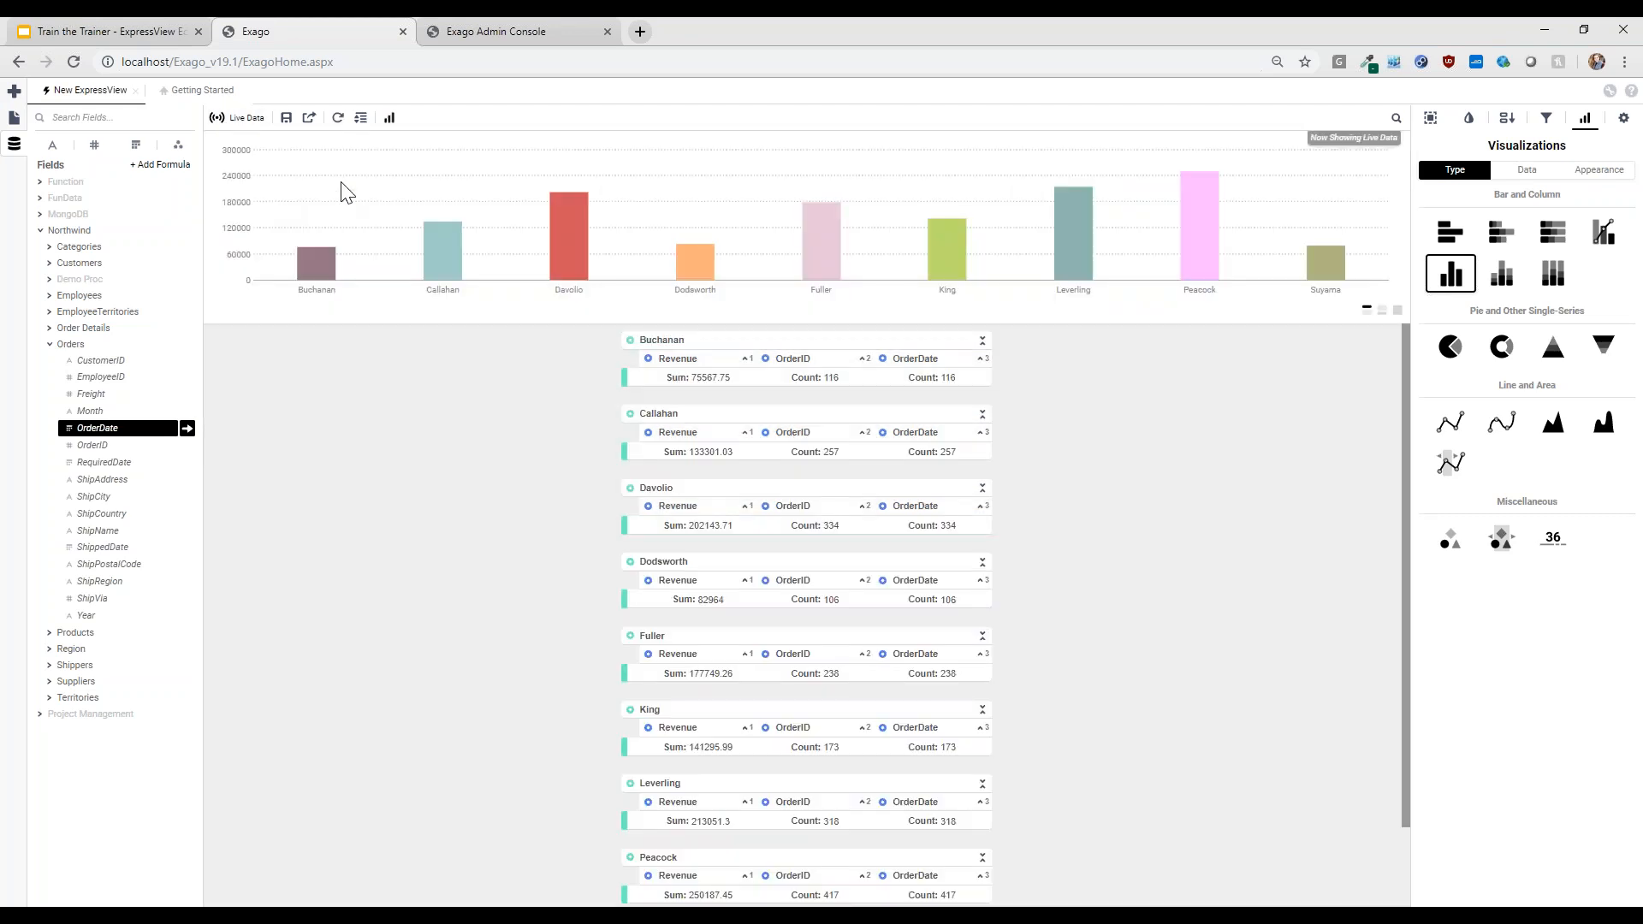
pyautogui.rightClick(347, 184)
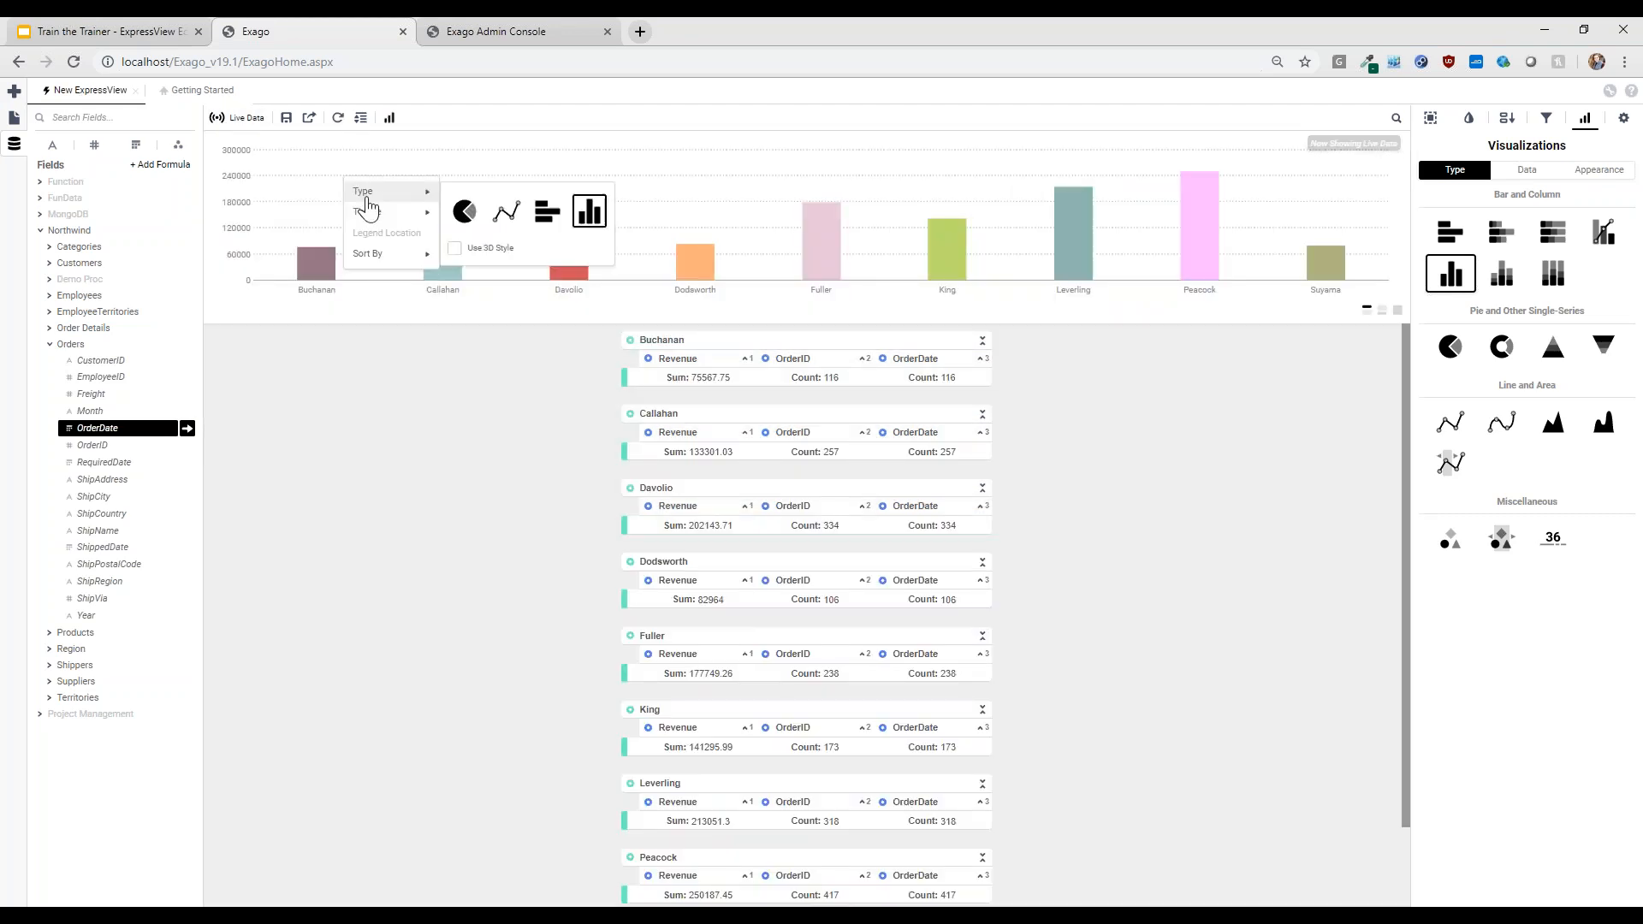
pyautogui.moveTo(377, 253)
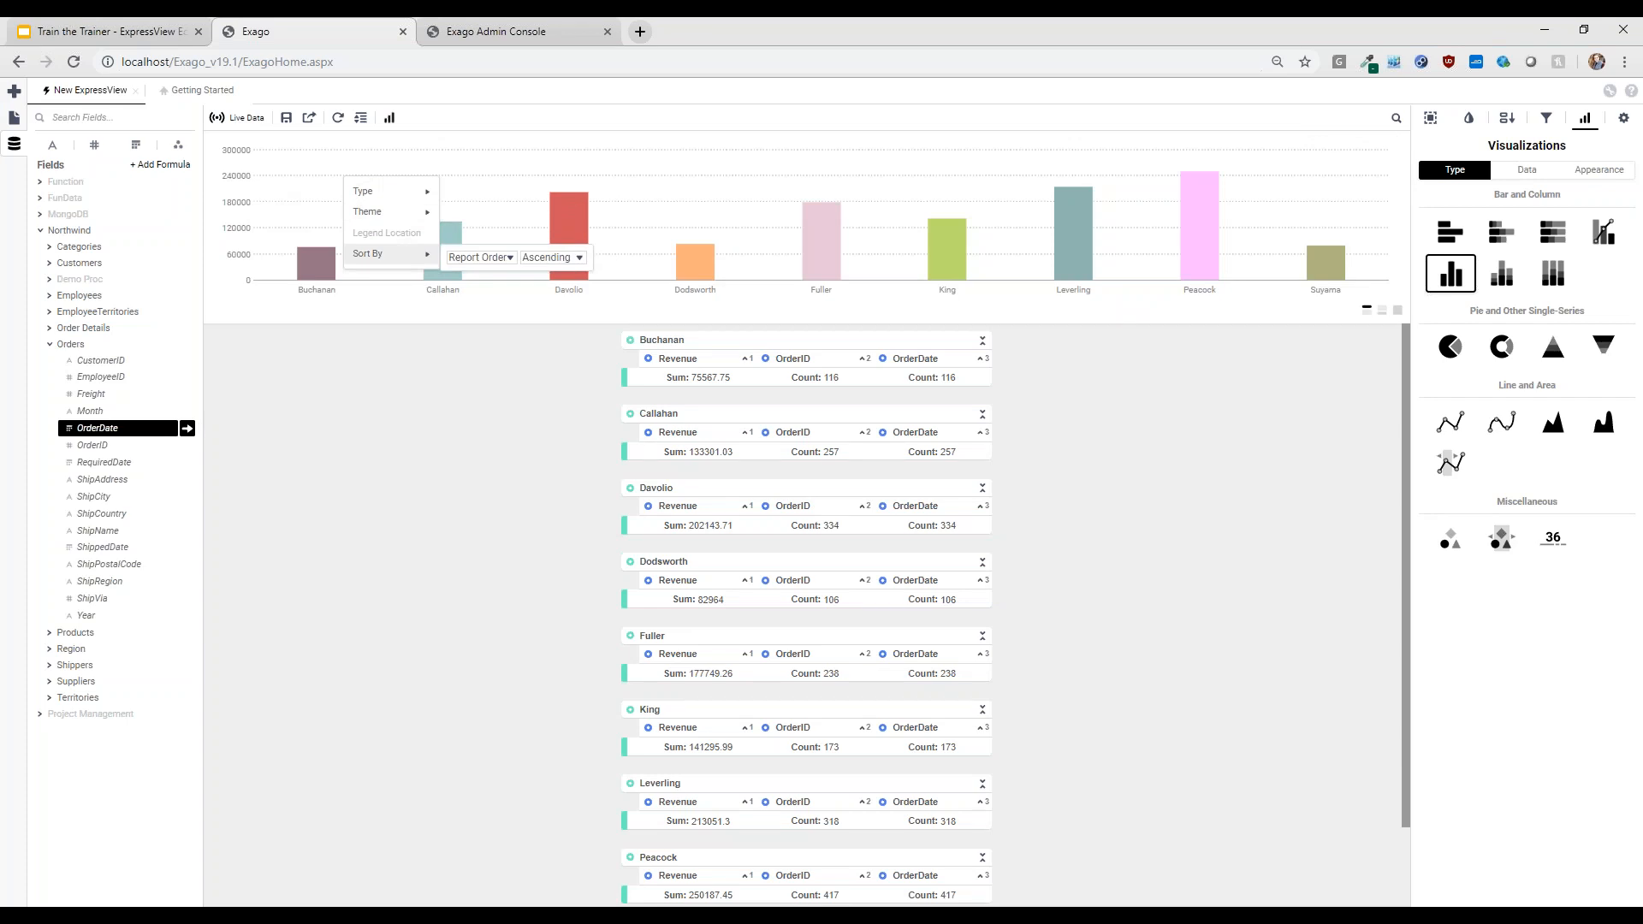
pyautogui.click(395, 358)
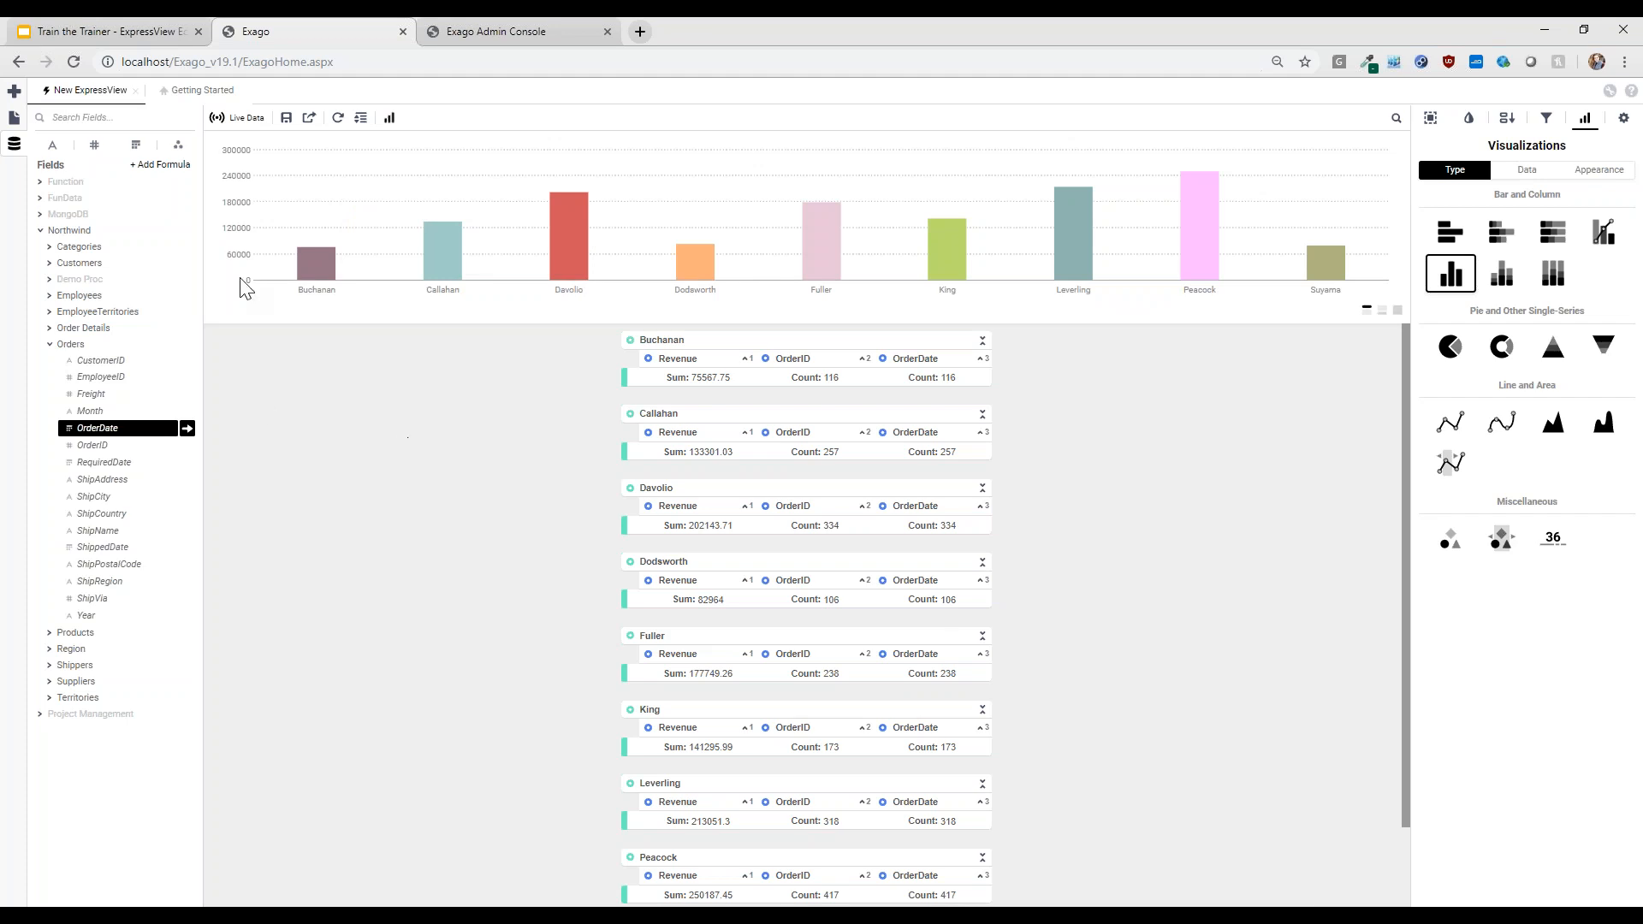
pyautogui.click(244, 119)
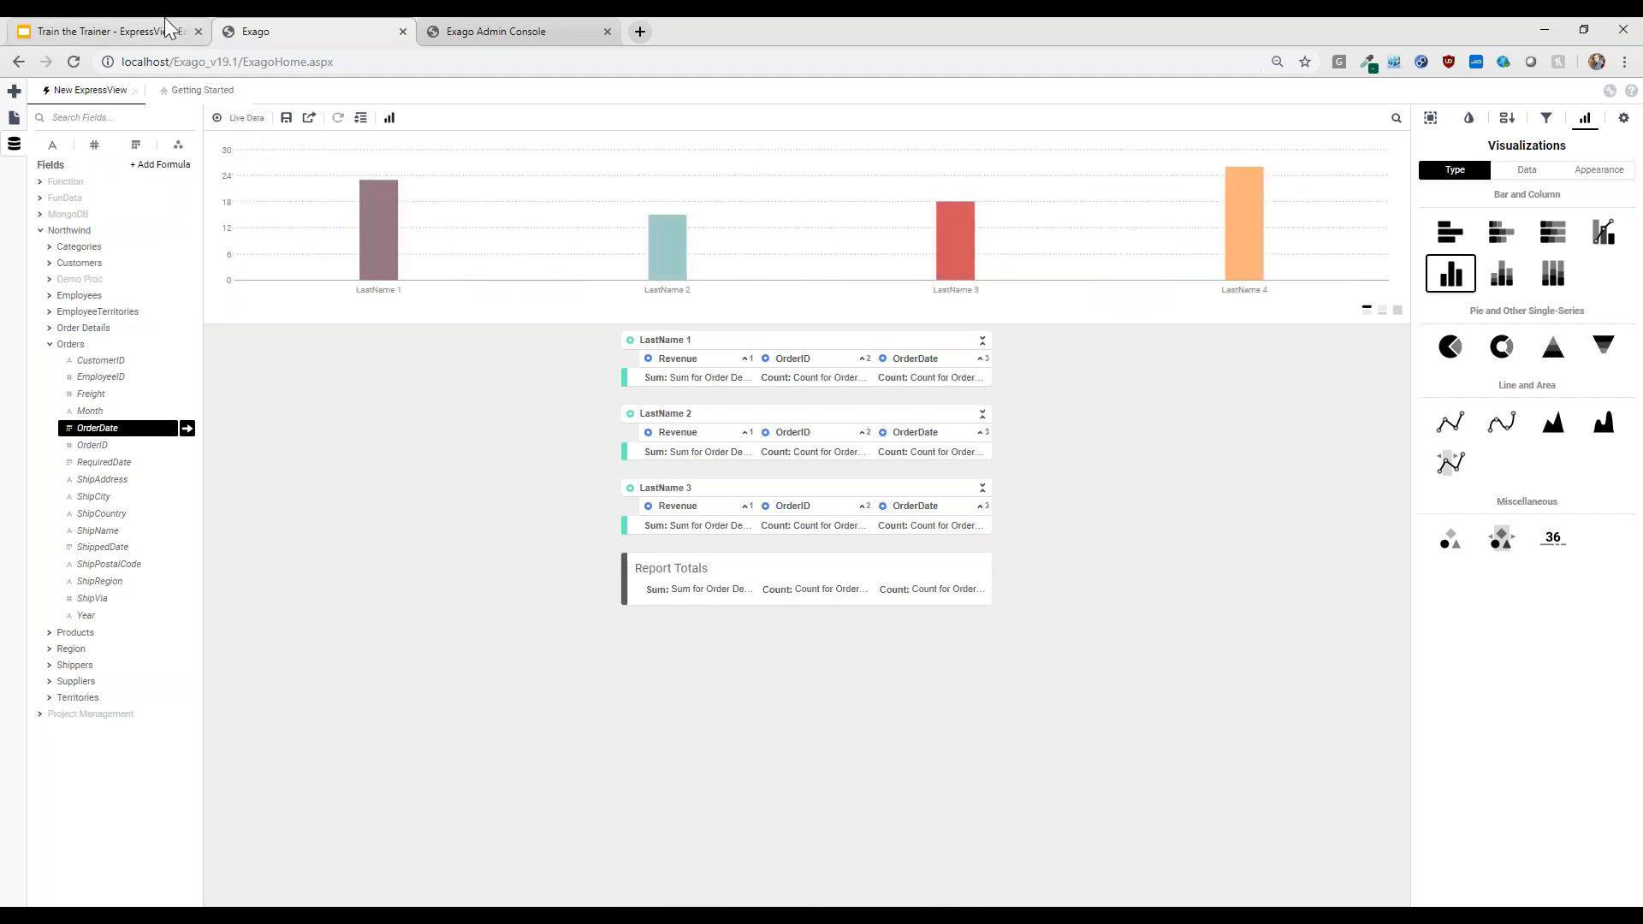
# Show the use-case language slide in Google Slides once more and switch back to Exago.
pyautogui.click(146, 38)
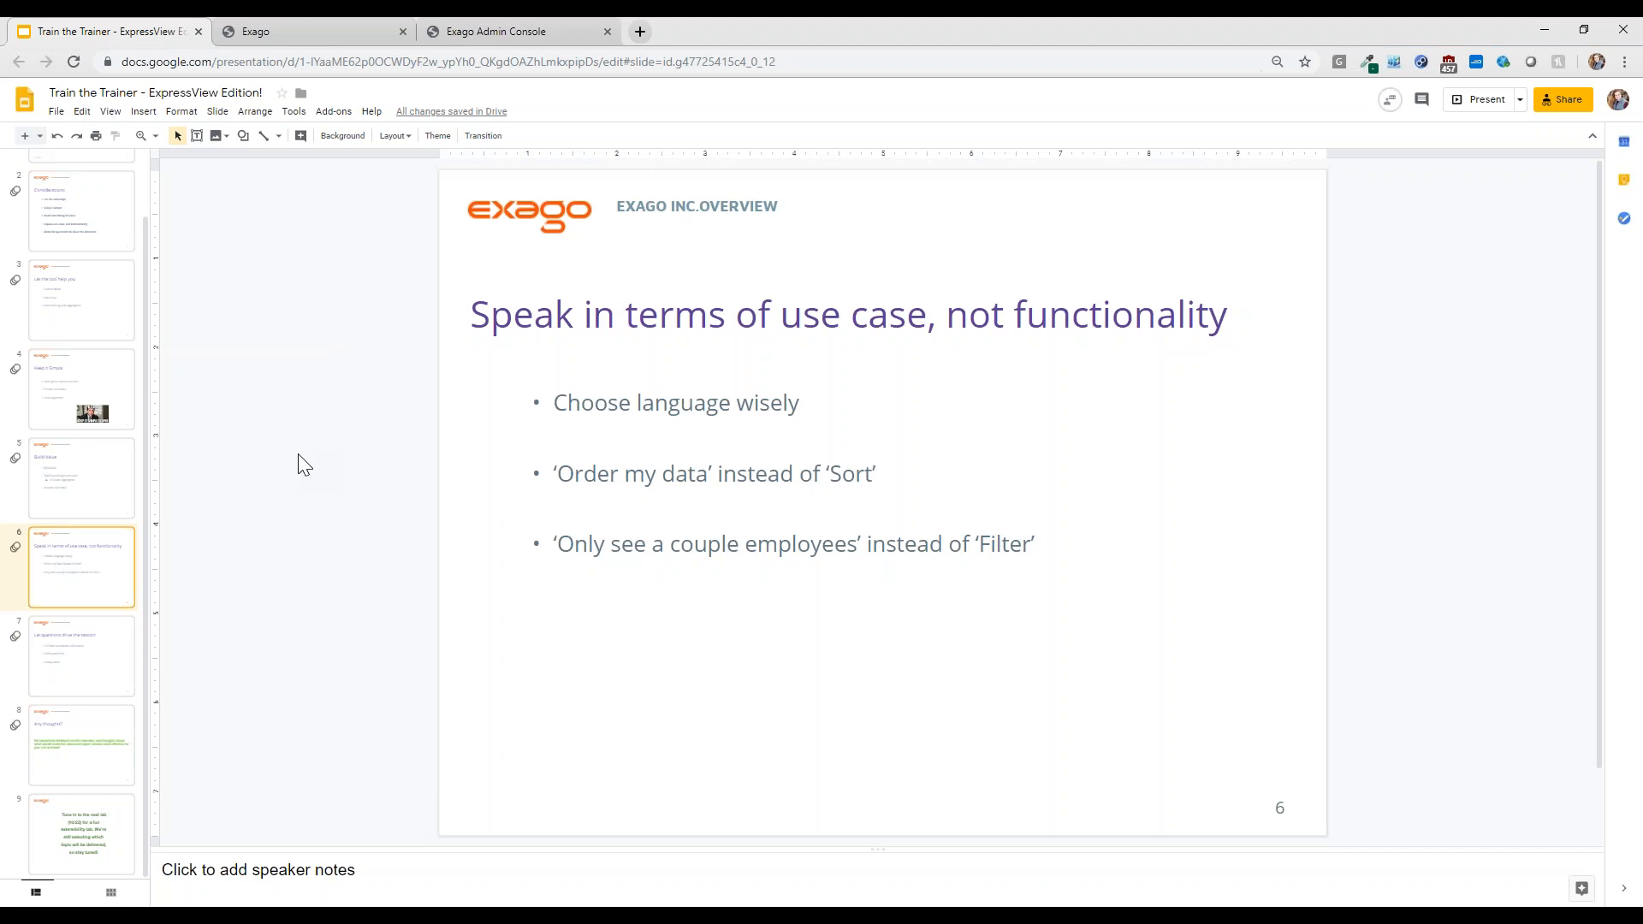
pyautogui.click(320, 28)
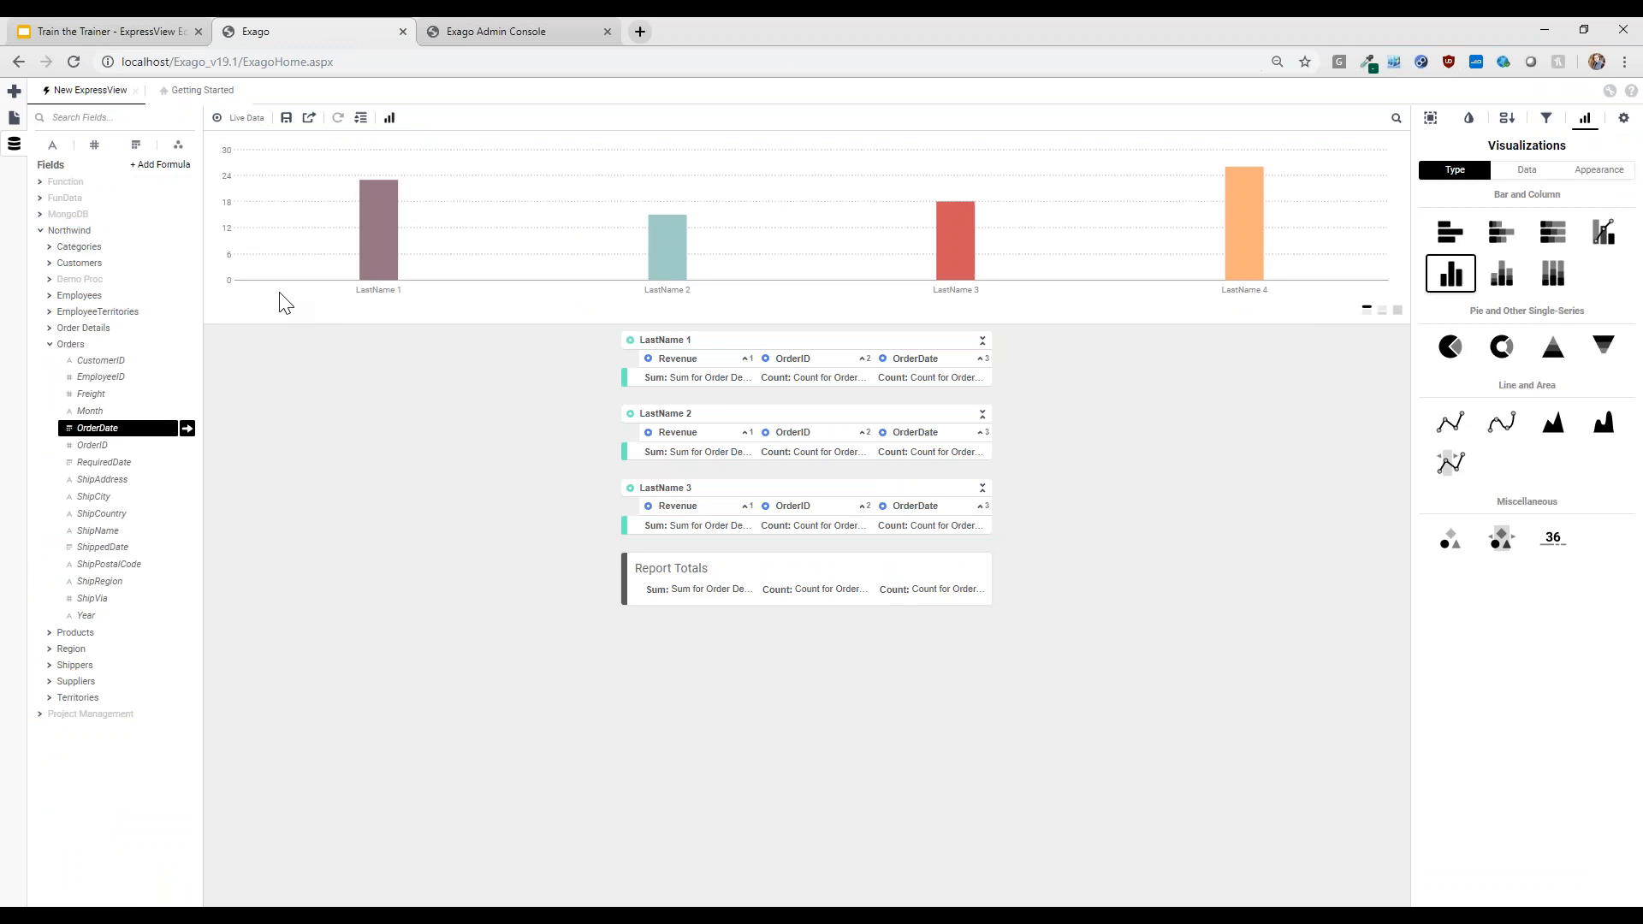
# Turn on live data and add a standard filter on Employees.LastName from the first employee group's header.
pyautogui.click(232, 118)
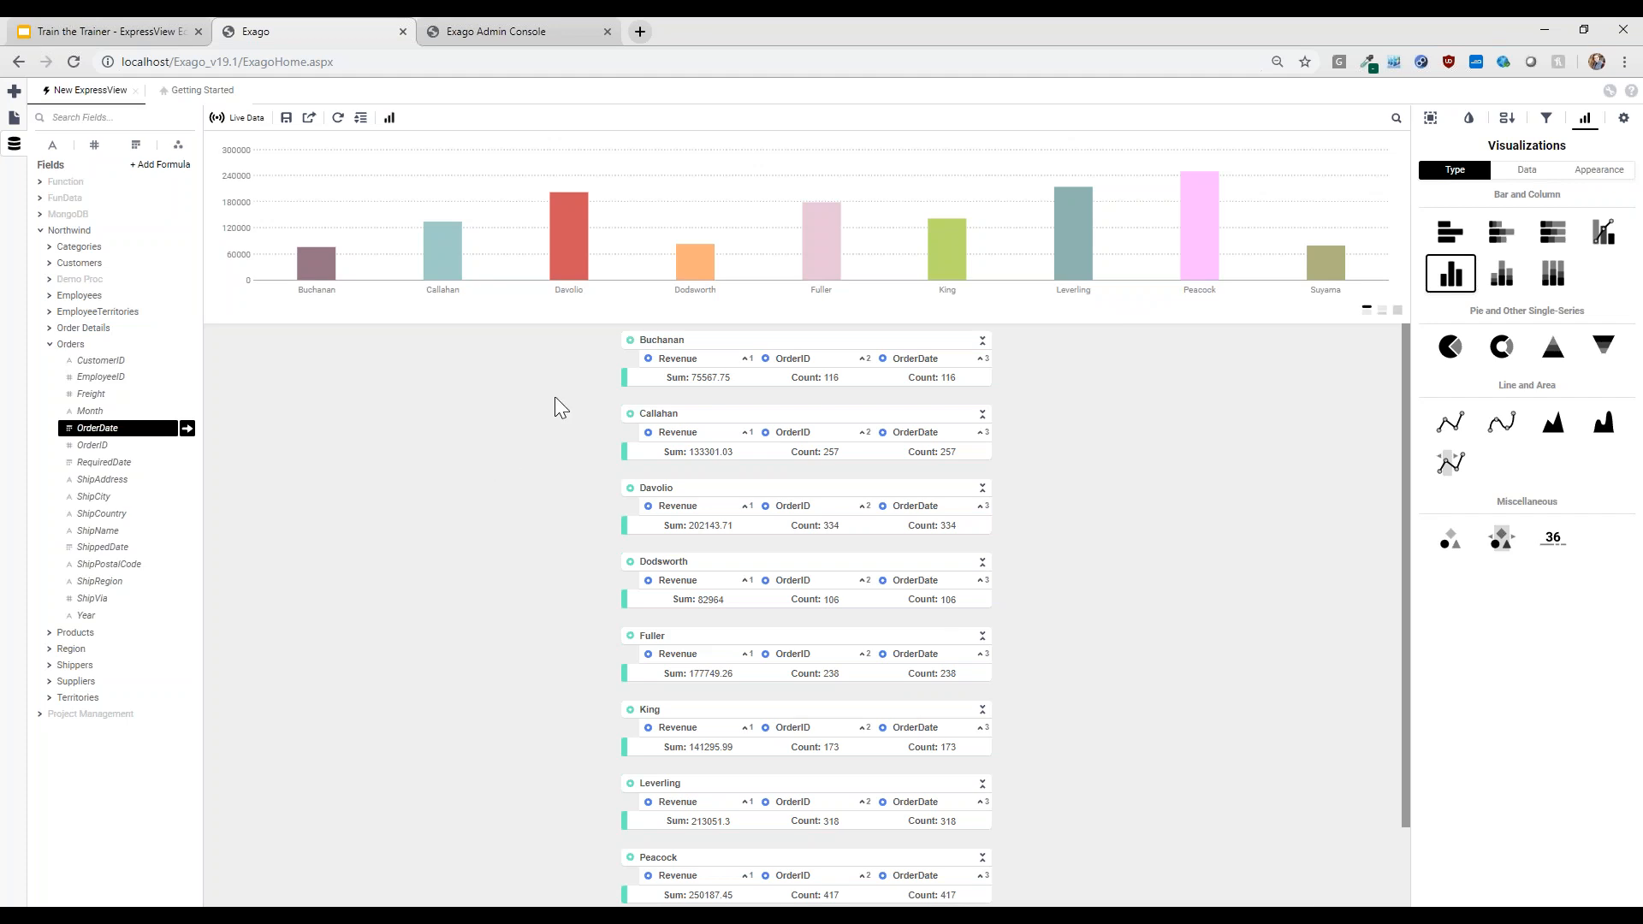
pyautogui.click(632, 342)
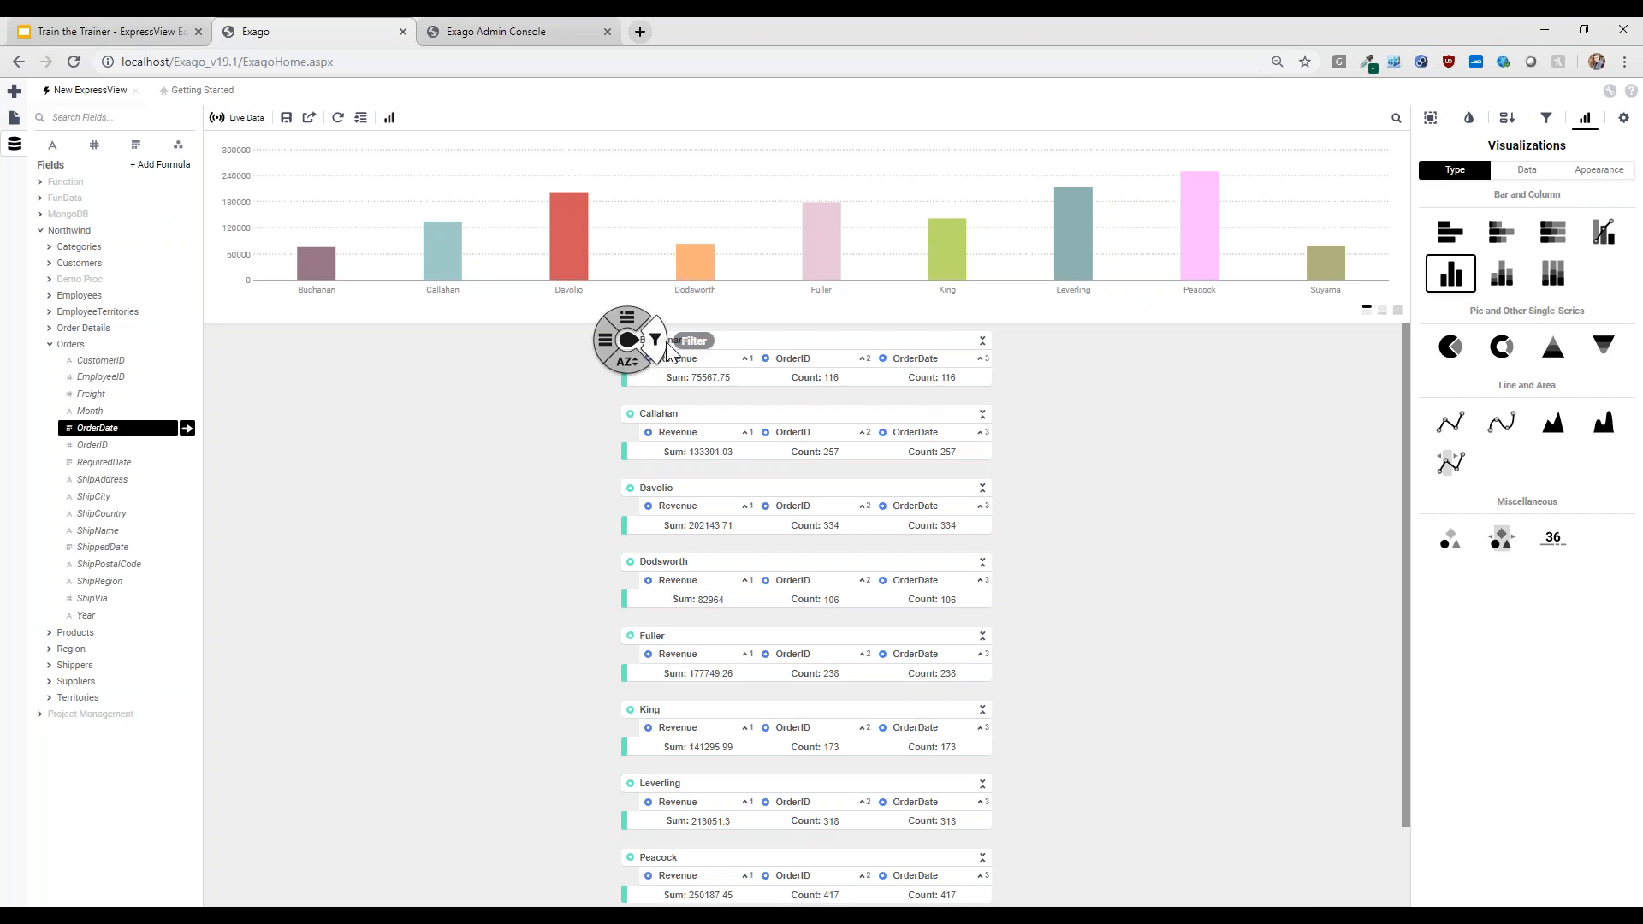
pyautogui.click(668, 351)
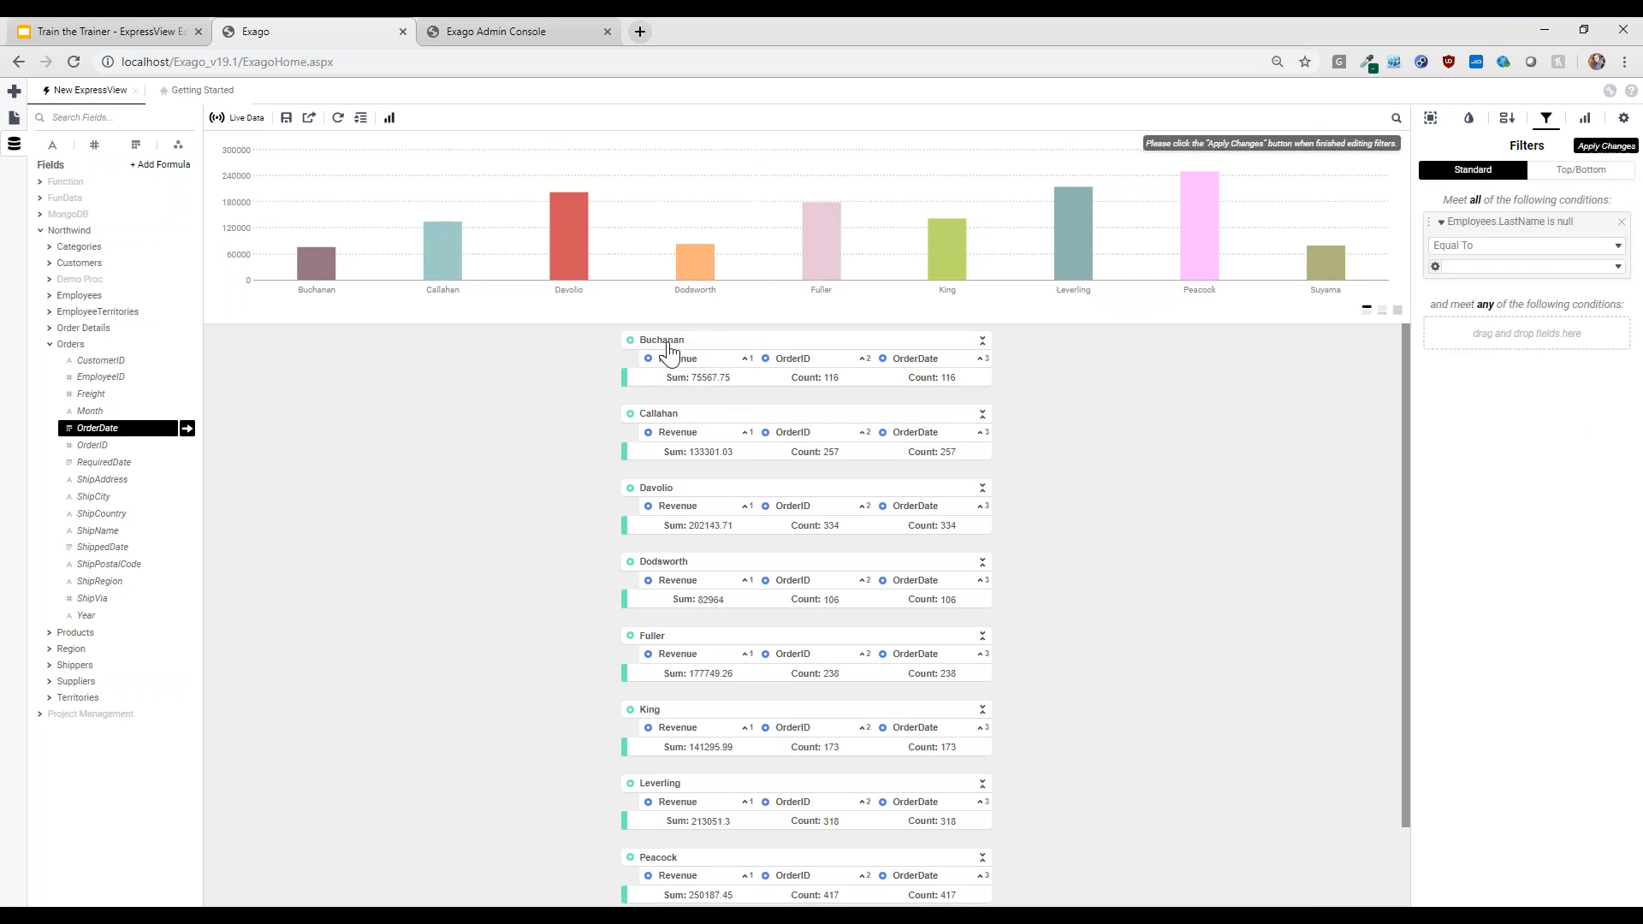
pyautogui.click(632, 343)
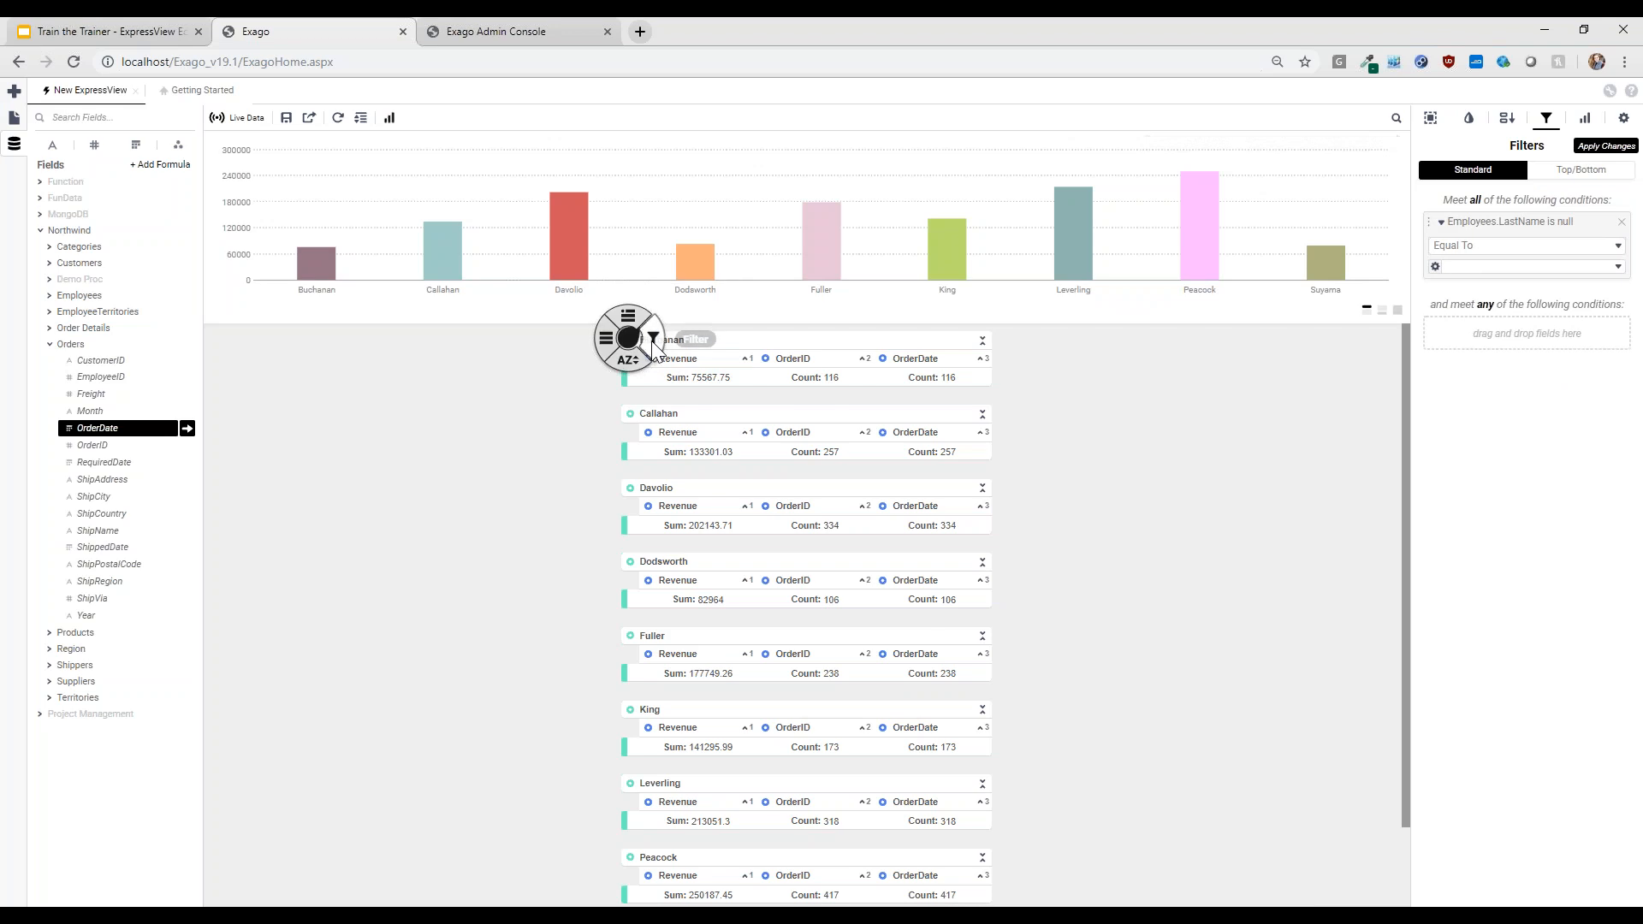
pyautogui.click(631, 340)
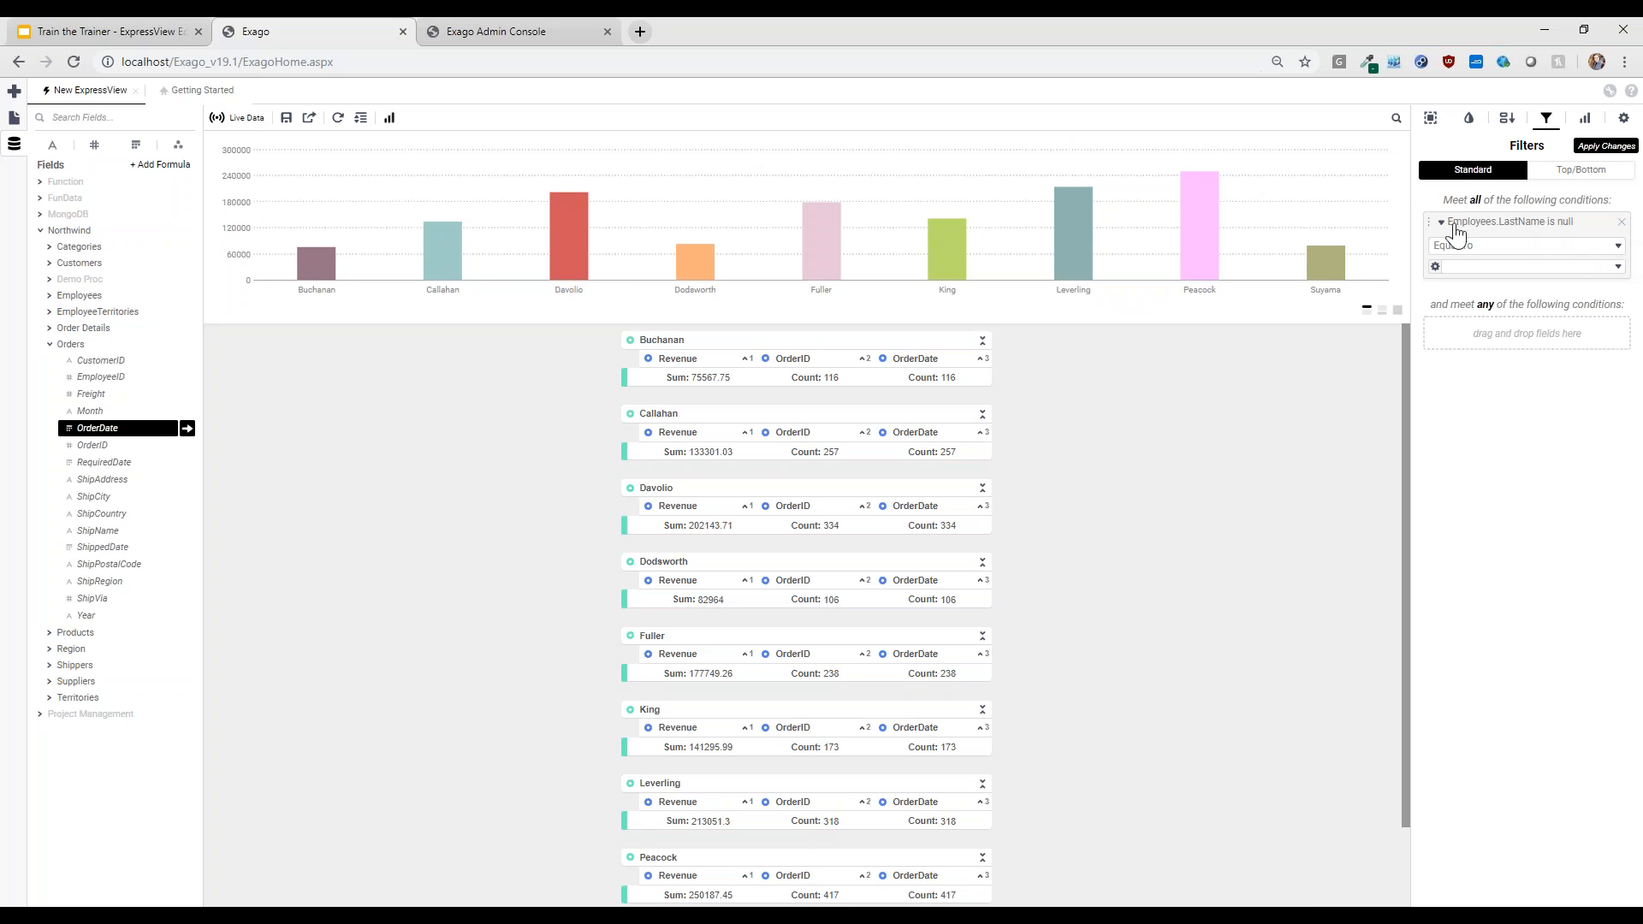
# Set the Employees.LastName filter to Is One Of with the second through fifth employees in the list, and apply the changes.
pyautogui.click(1595, 245)
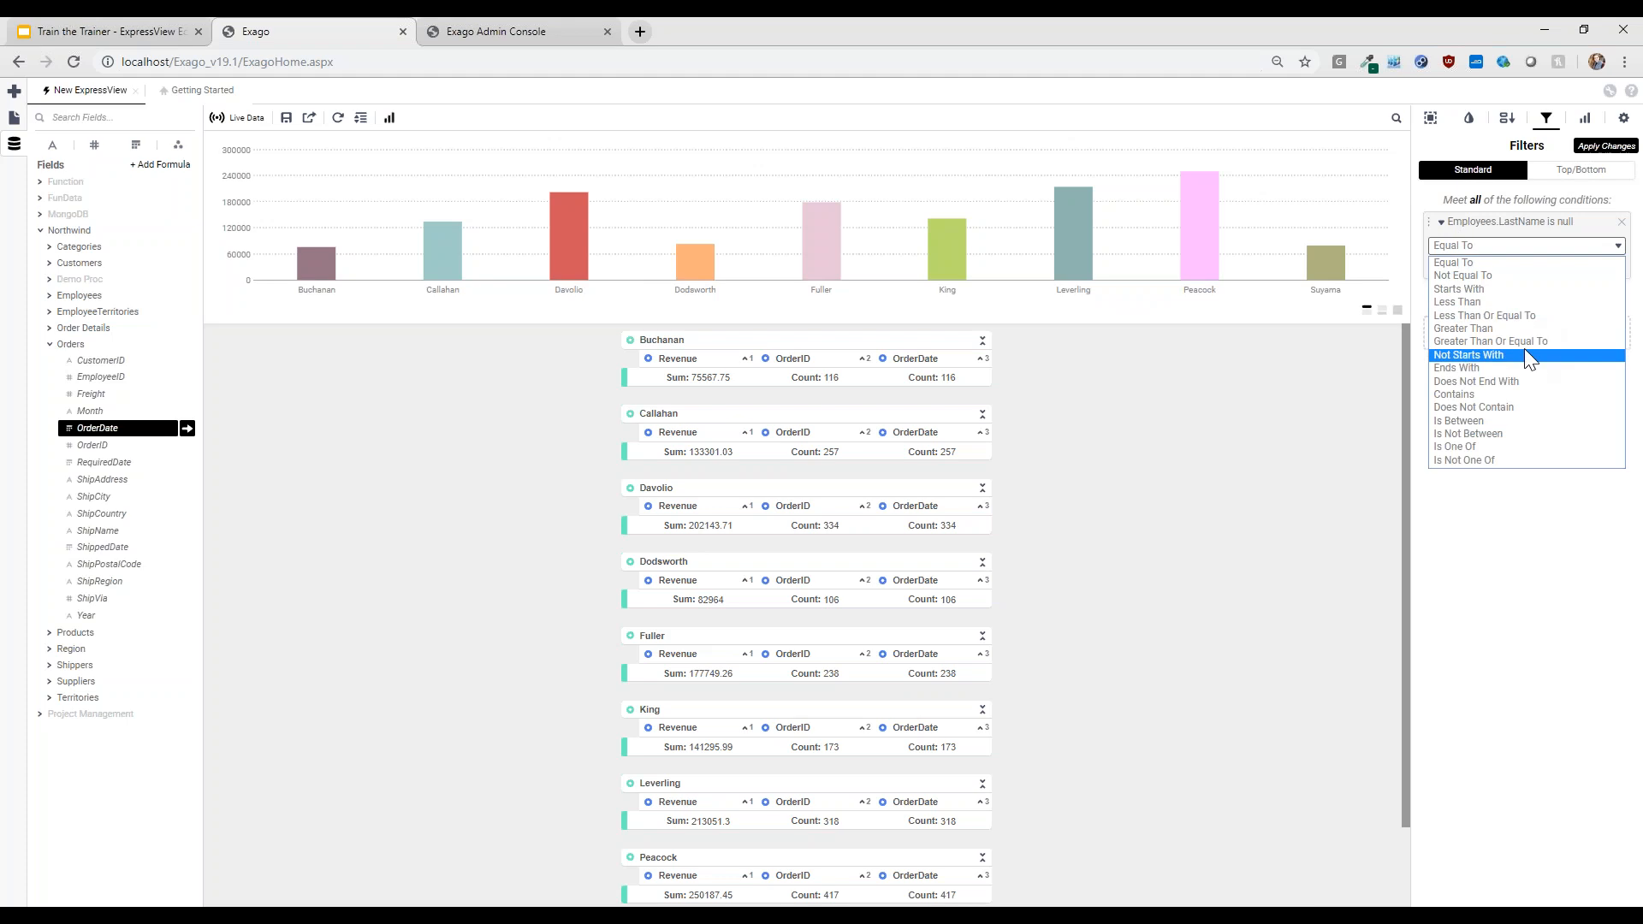
pyautogui.click(1483, 446)
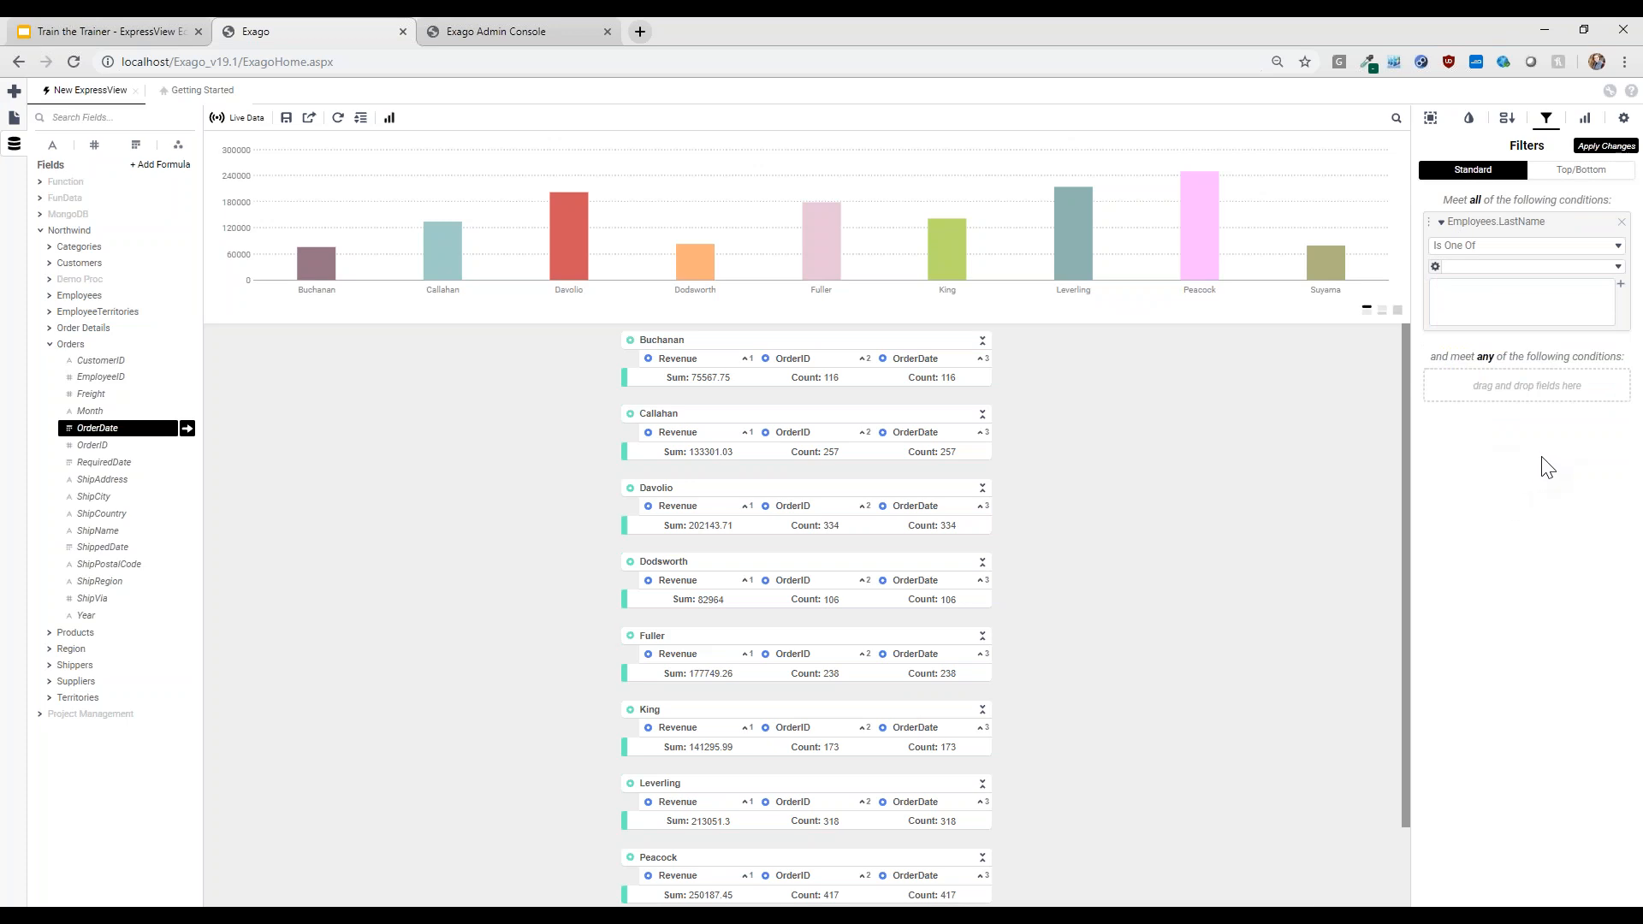
pyautogui.click(1618, 268)
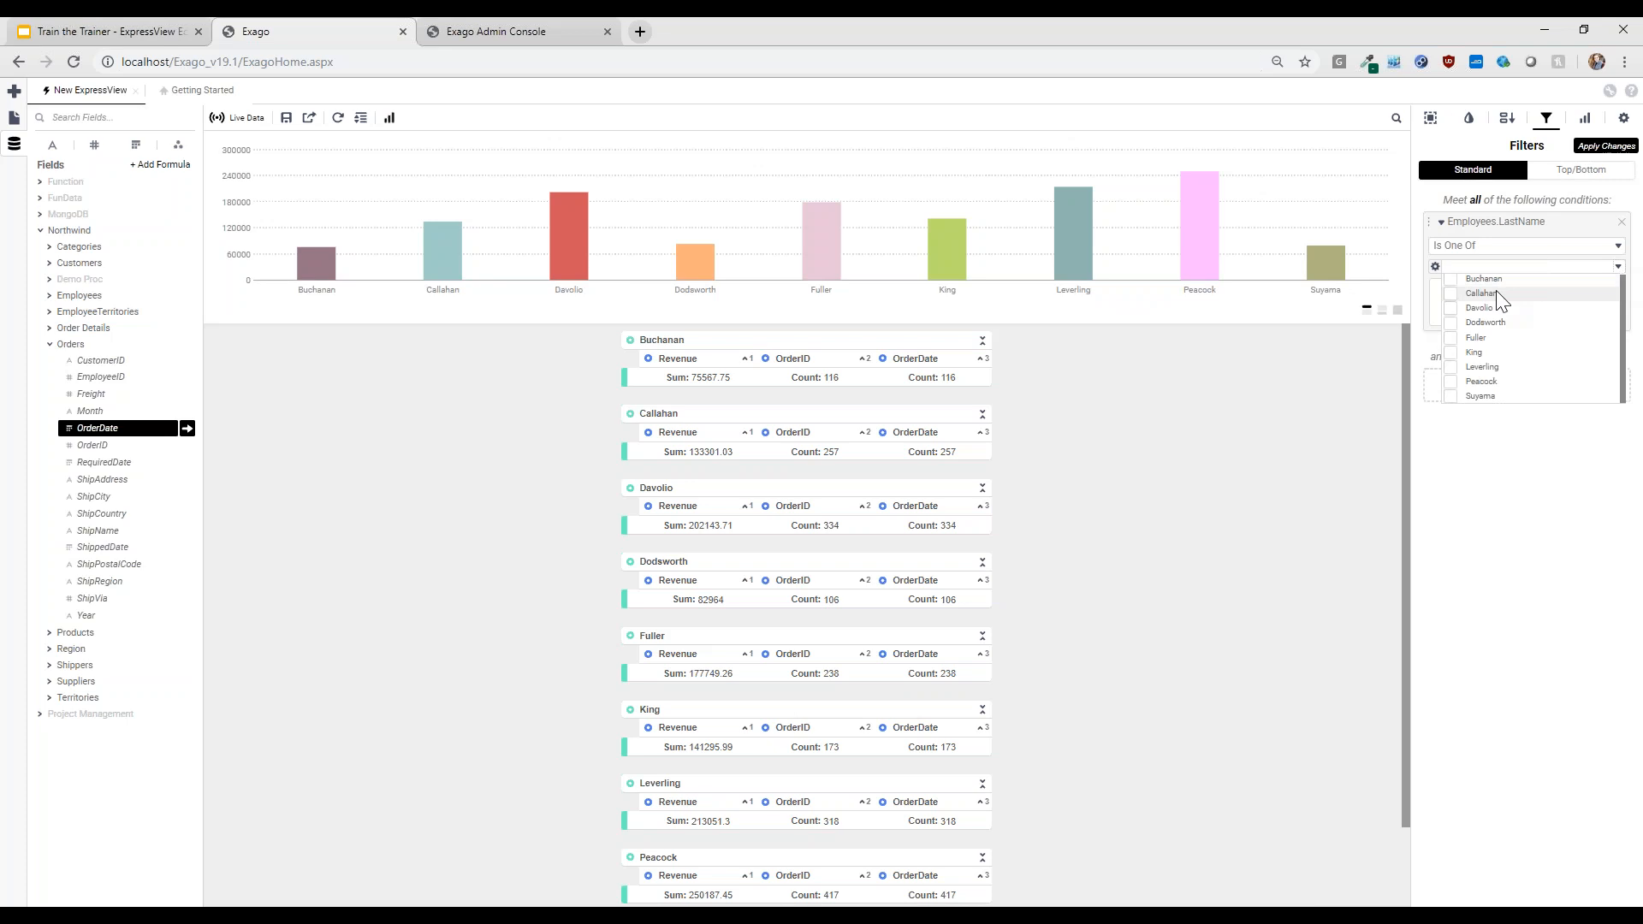
pyautogui.click(1449, 293)
pyautogui.click(1450, 308)
pyautogui.click(1451, 323)
pyautogui.click(1450, 337)
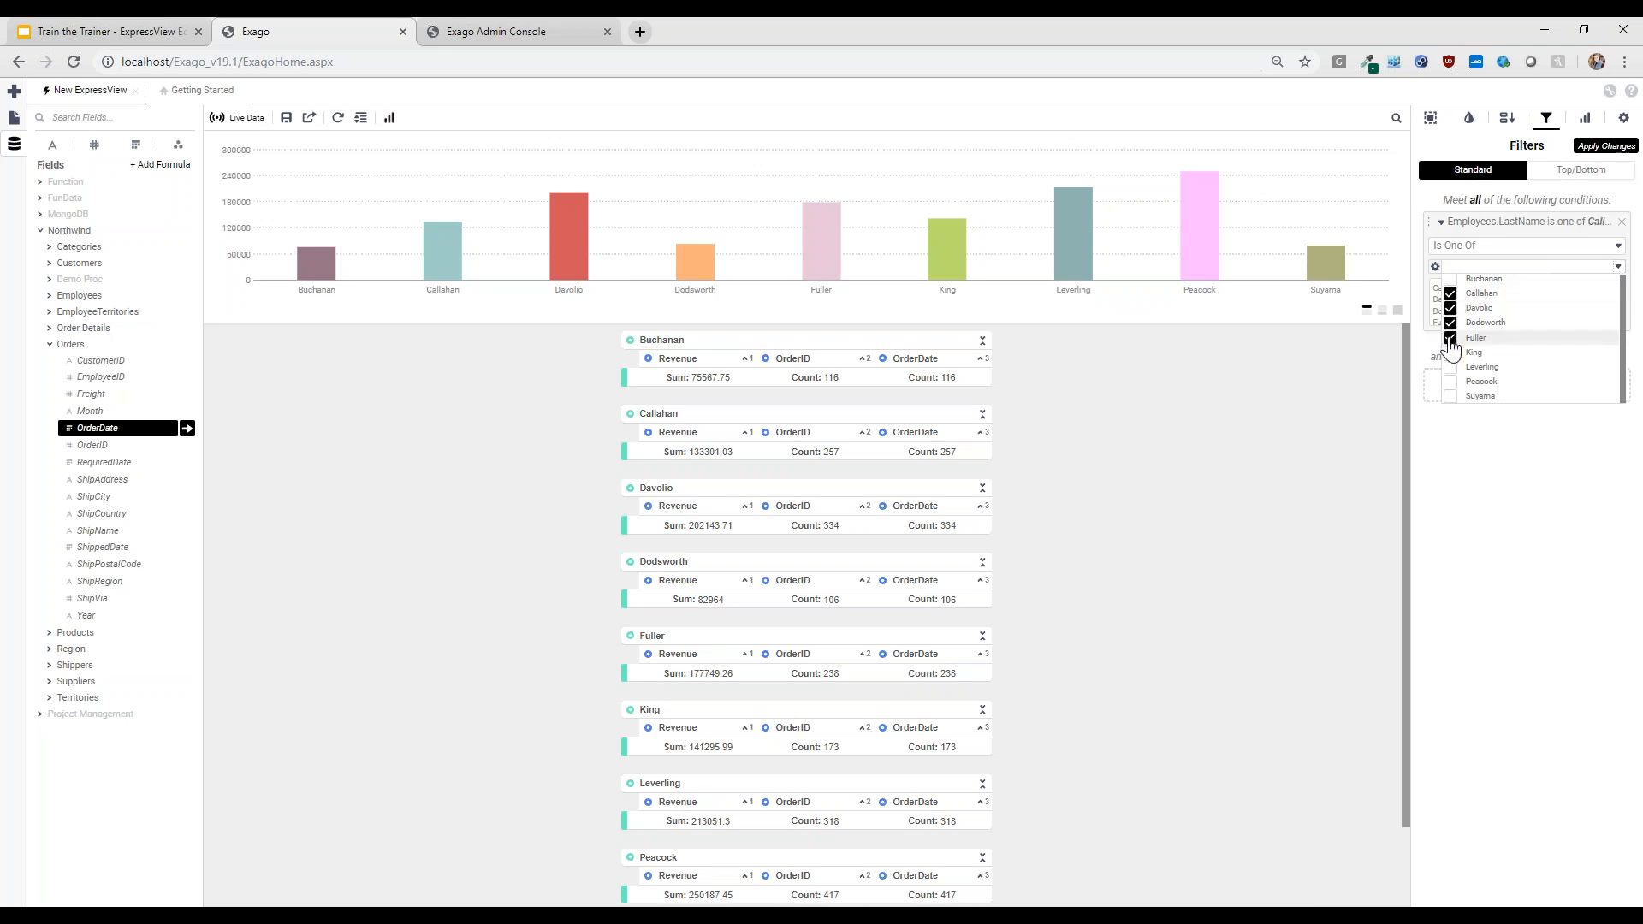
pyautogui.click(1482, 483)
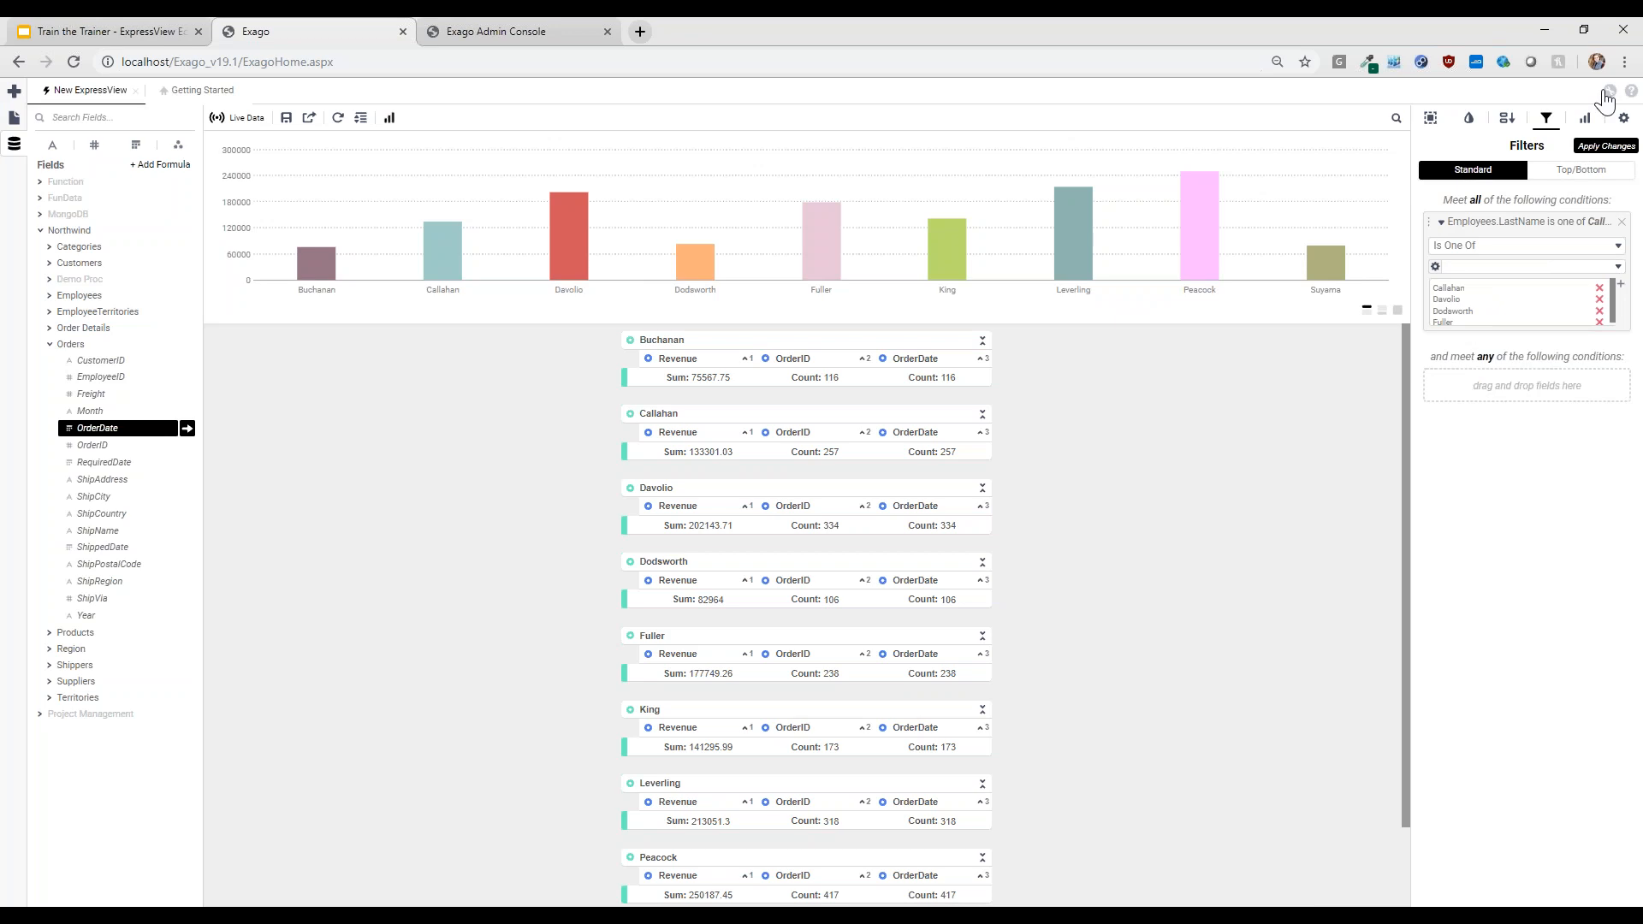
pyautogui.click(1605, 145)
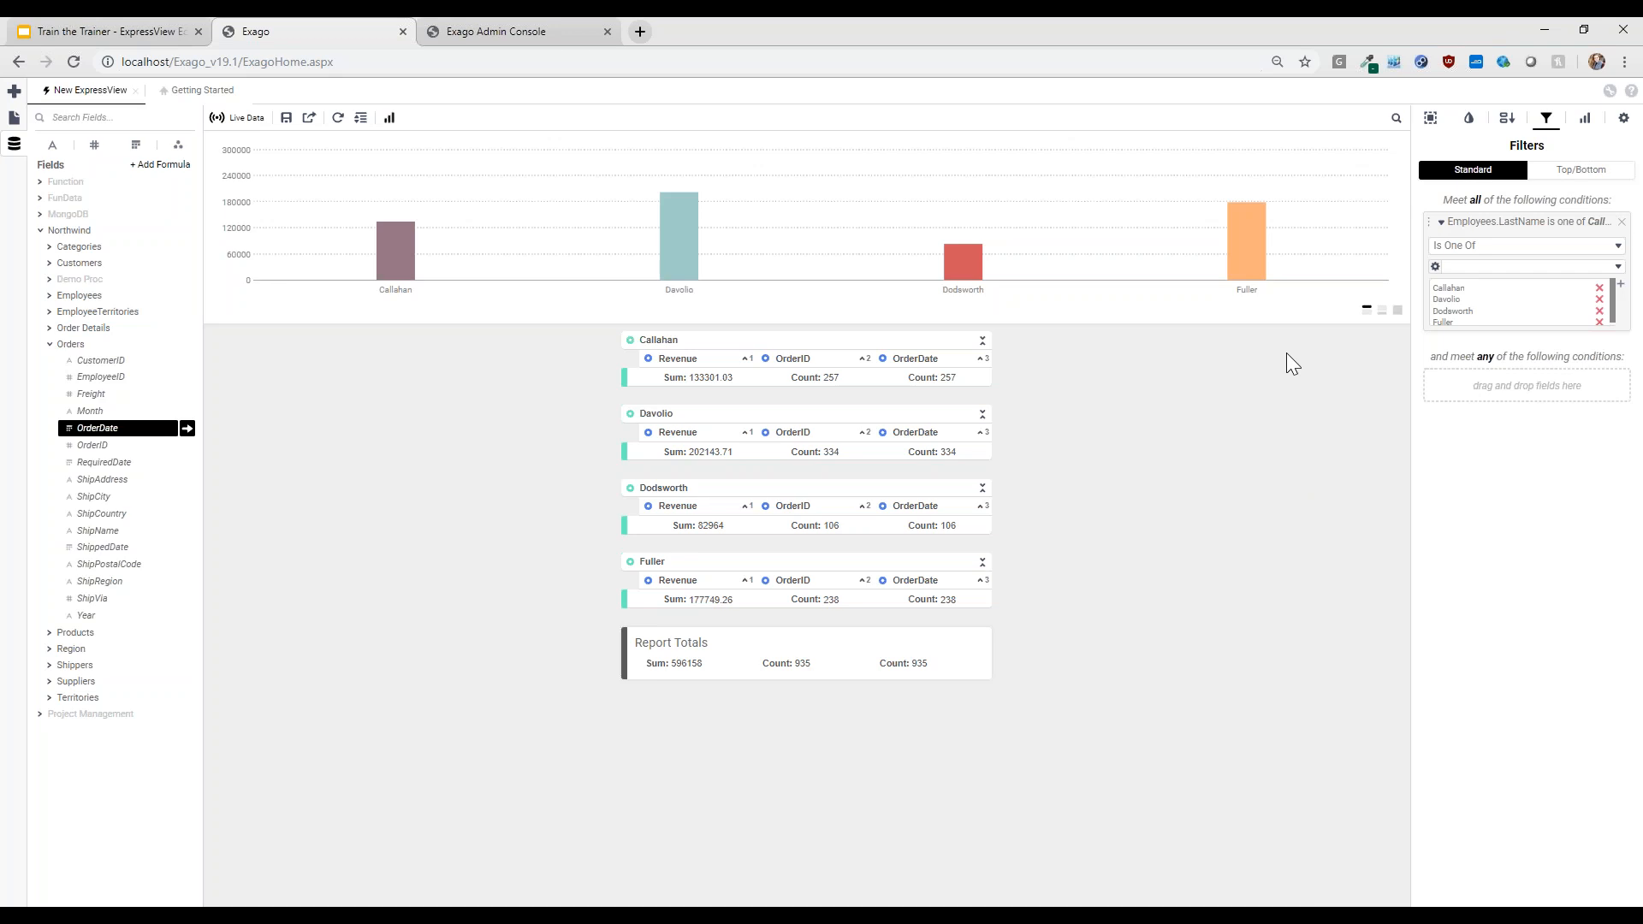
# Switch to the Google Slides presentation and show slide 7, "Let questions drive the session".
pyautogui.click(80, 29)
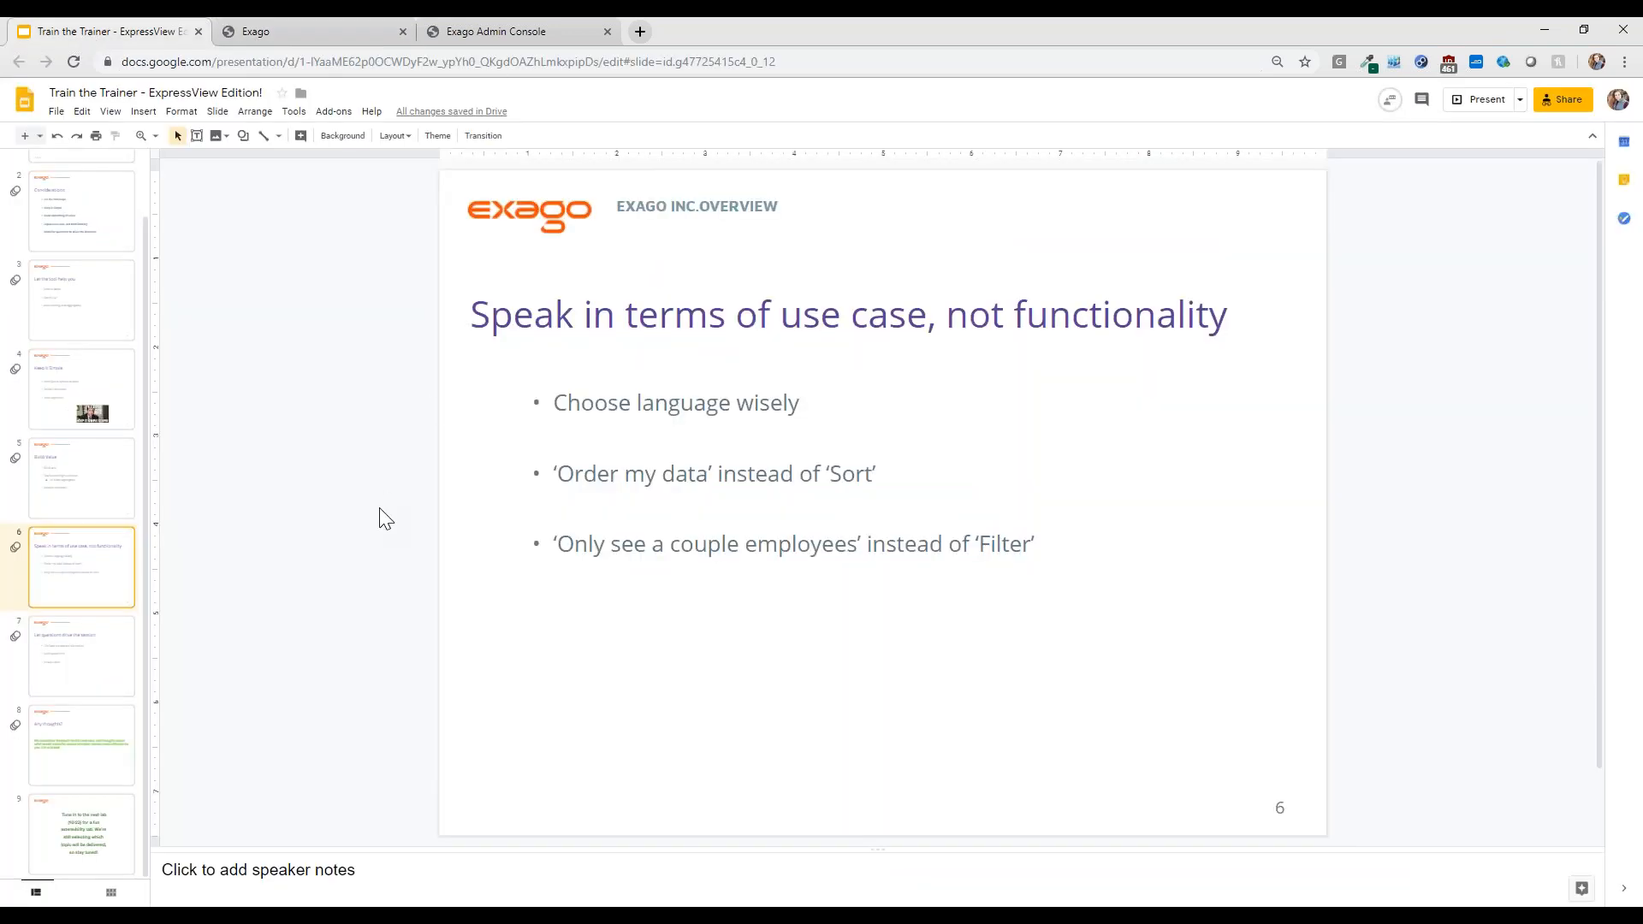
pyautogui.click(83, 673)
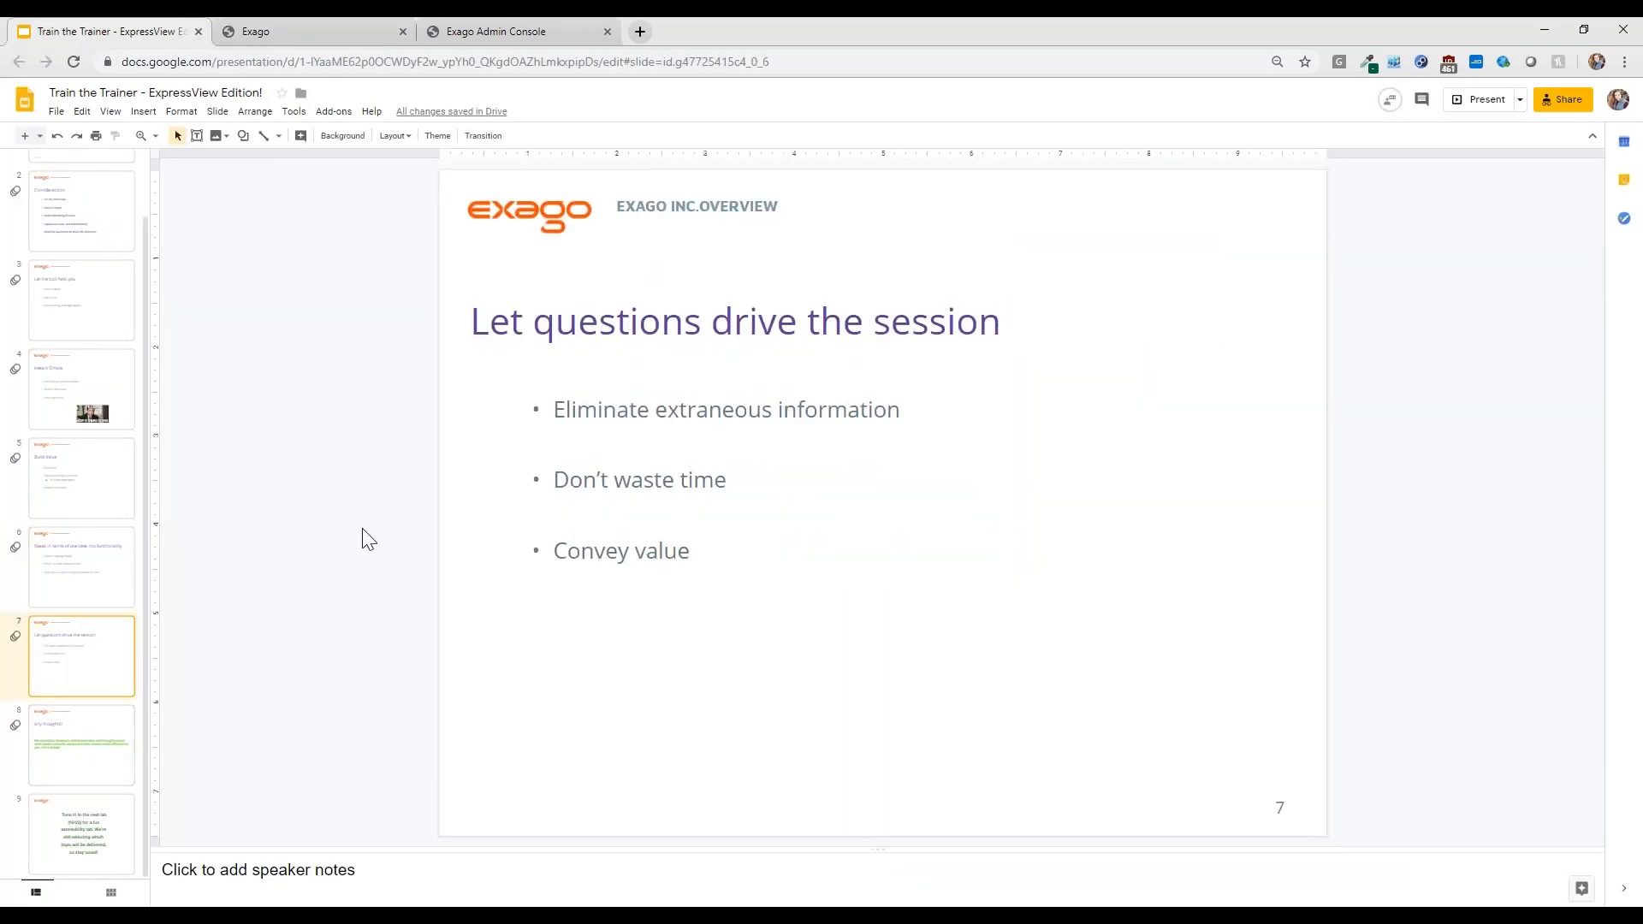